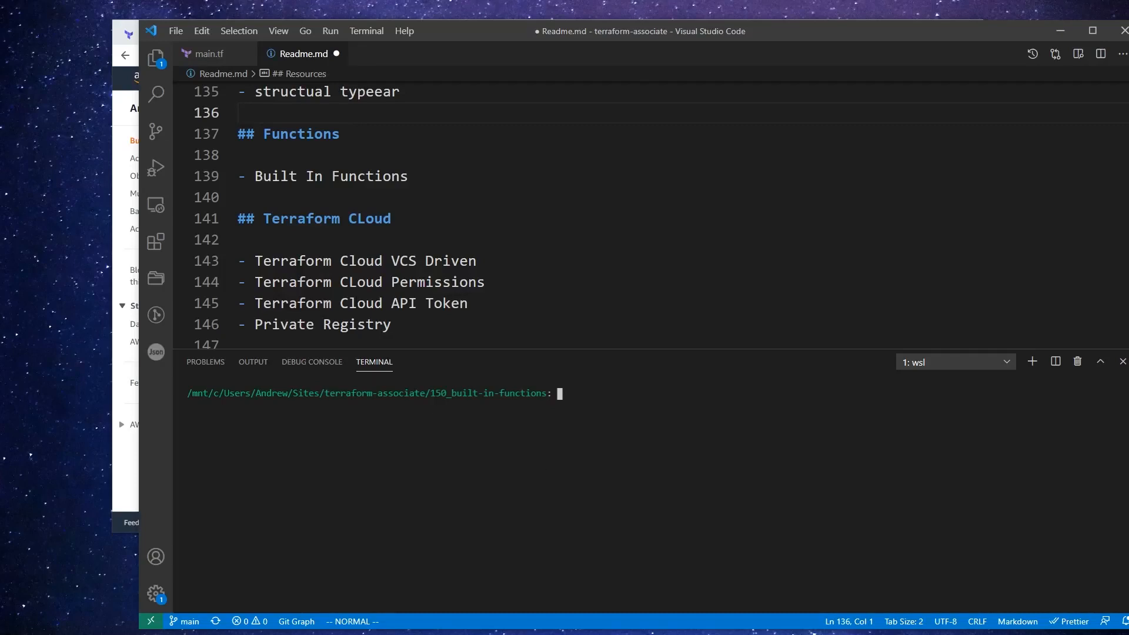
- Delete the 'Terraform Cloud VCS Driven' line from the readme with Vim and save the file
{"action": "left_click_drag", "start_coordinate": [474, 261], "coordinate": [226, 257]}
{"action": "key", "text": "Escape"}
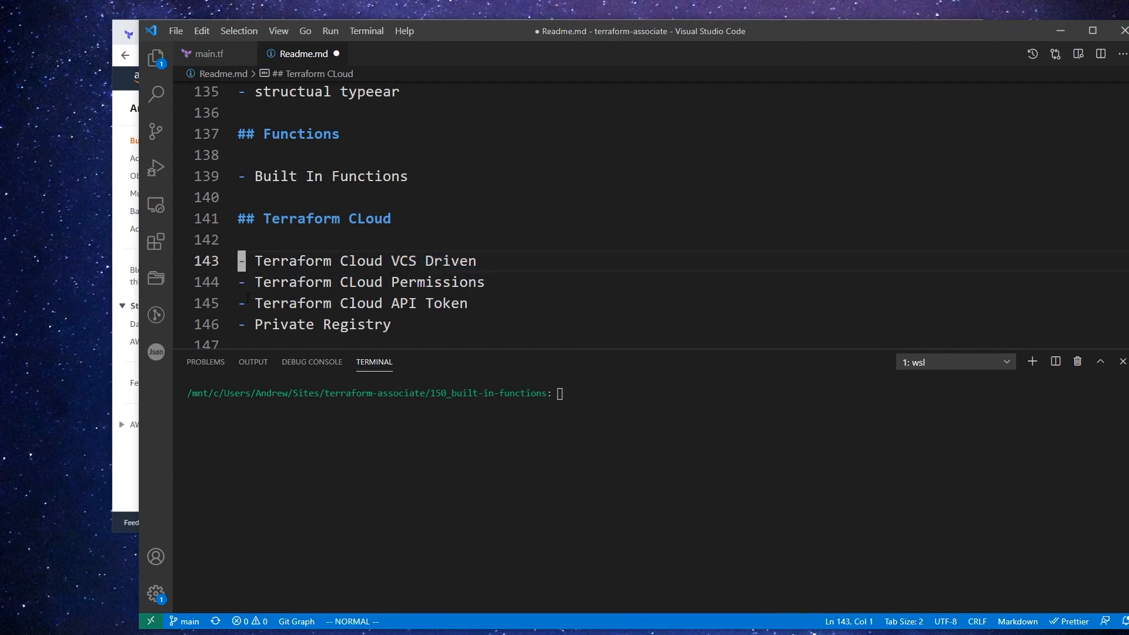
{"action": "key", "text": "d"}
{"action": "key", "text": "d"}
{"action": "key", "text": "k"}
{"action": "key", "text": "ctrl+s"}
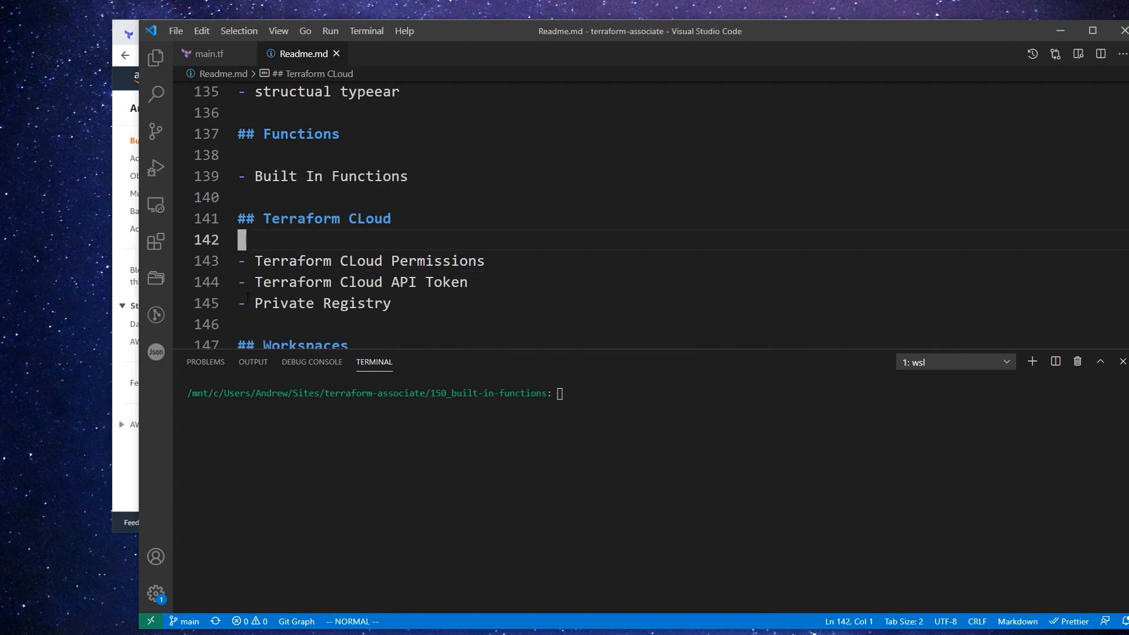
- Close the extra Terraform tabs, navigate to terraform.io and open the Terraform Cloud product page
{"action": "left_click", "coordinate": [132, 468]}
{"action": "left_click", "coordinate": [532, 34]}
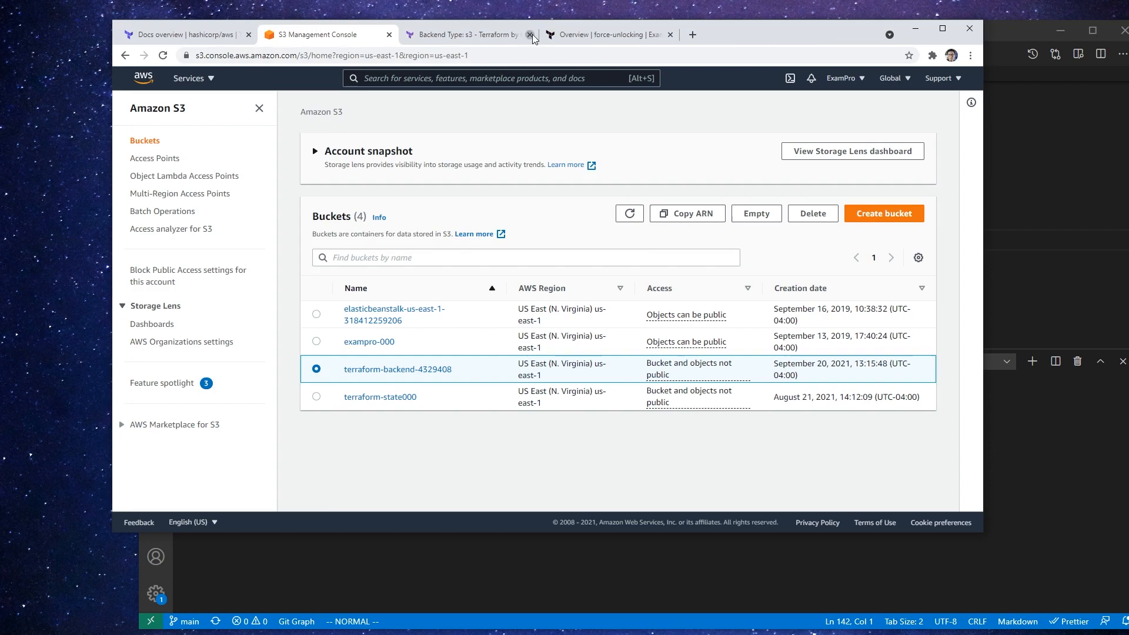
{"action": "left_click", "coordinate": [353, 54]}
{"action": "type", "text": "aws"}
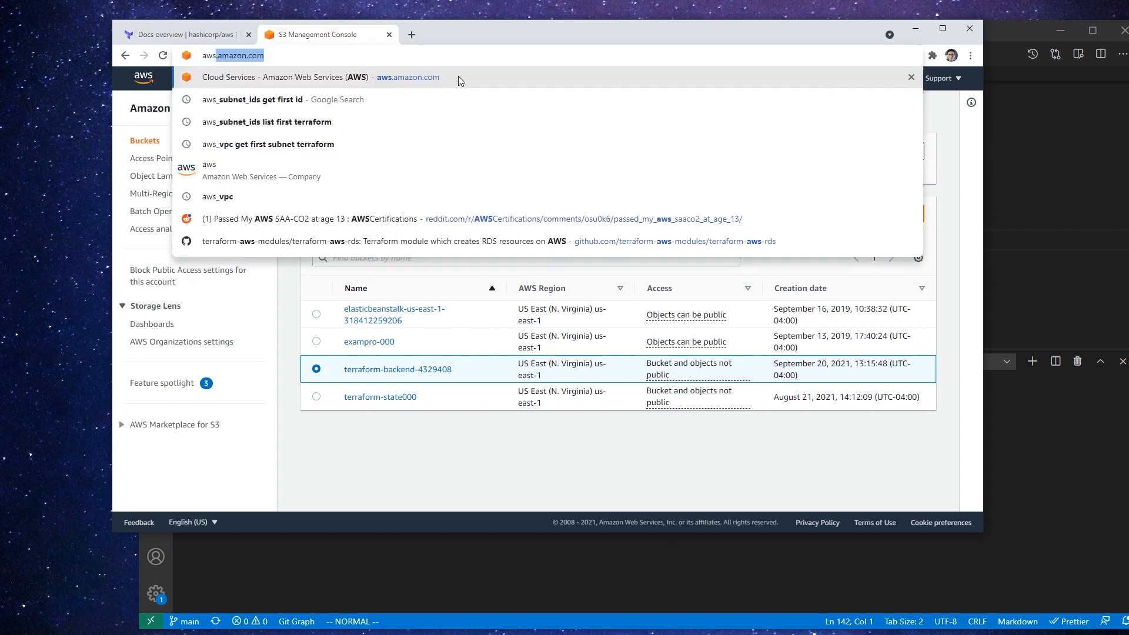
{"action": "key", "text": "BackSpace"}
{"action": "key", "text": "BackSpace"}
{"action": "type", "text": "terraform.io"}
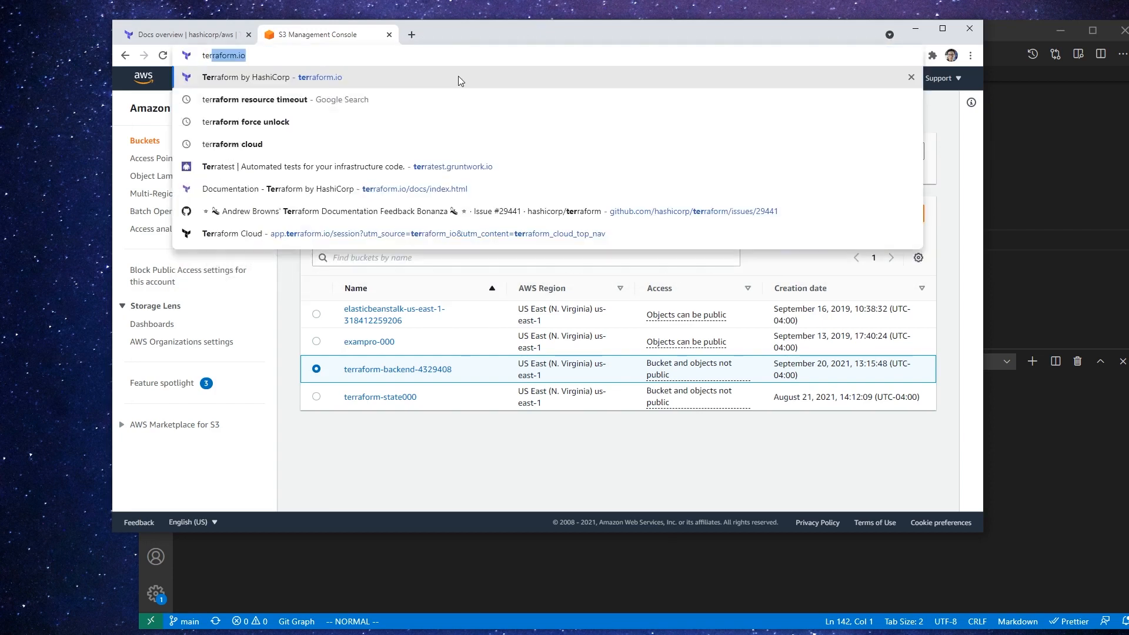
{"action": "key", "text": "Return"}
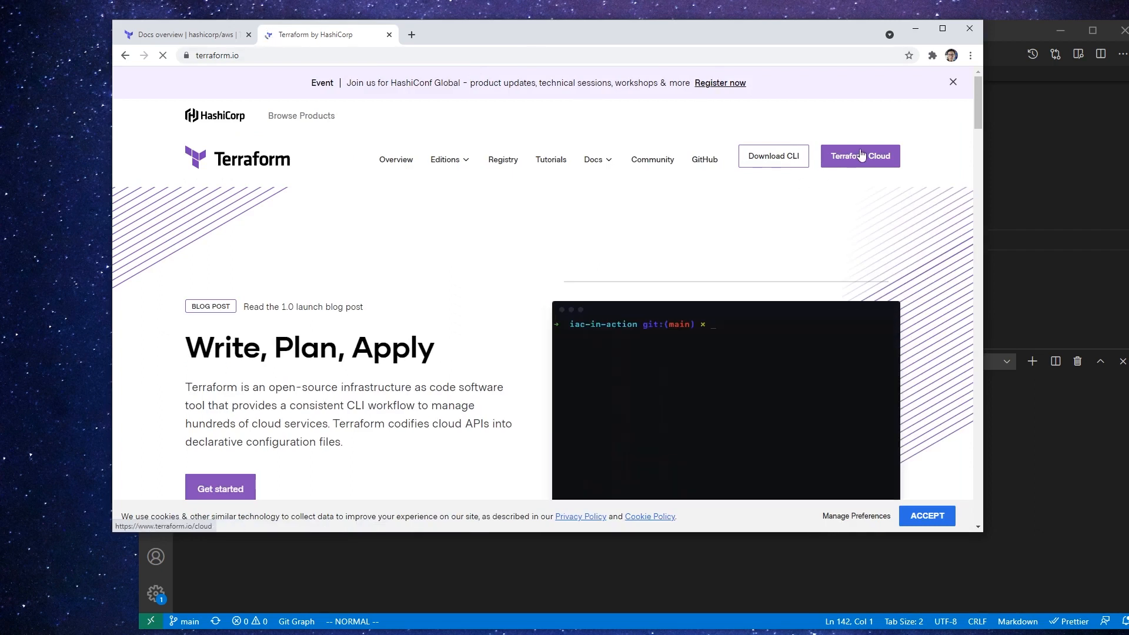
{"action": "left_click", "coordinate": [857, 155]}
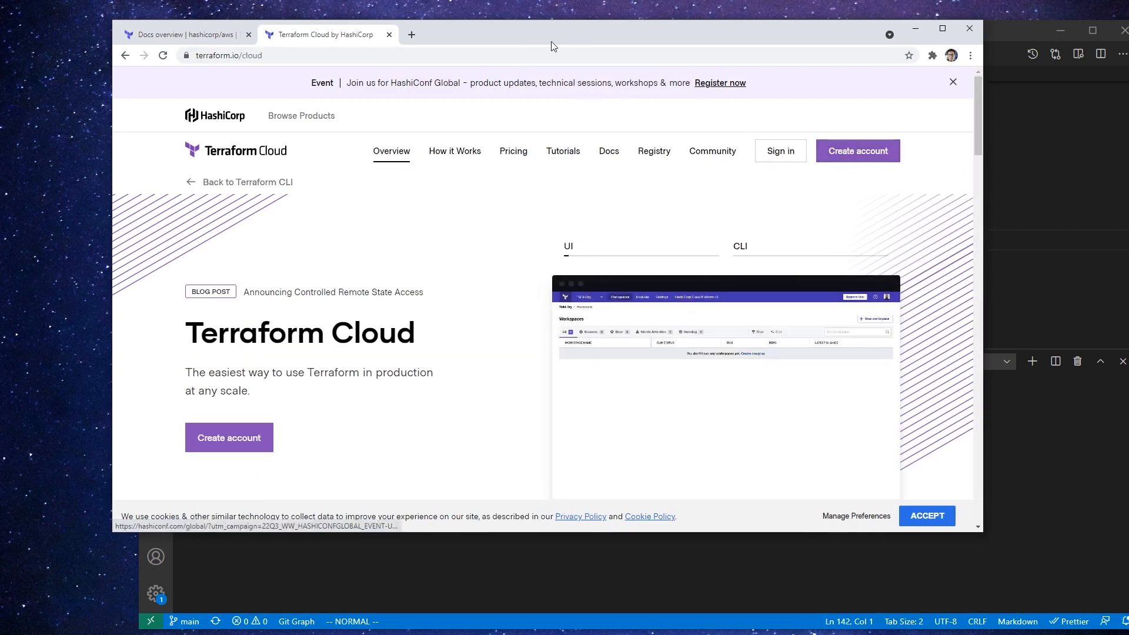
{"action": "left_click_drag", "start_coordinate": [585, 43], "coordinate": [554, 32]}
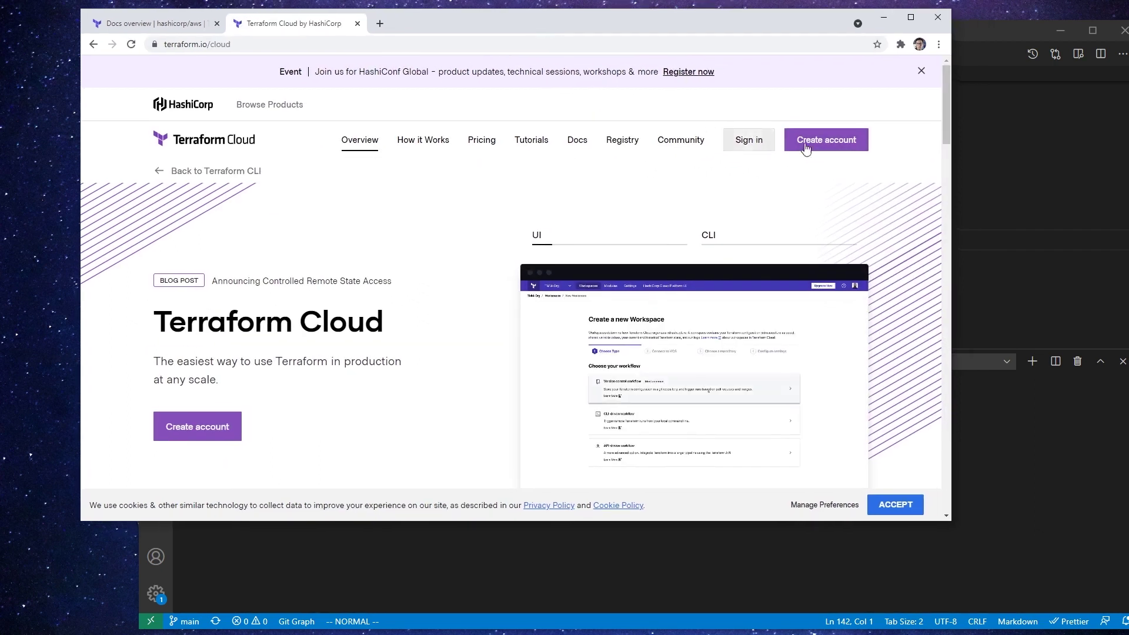
- Sign in to Terraform Cloud, view the force-unlocking workspace, then the user settings and Organizations pages
{"action": "left_click", "coordinate": [748, 140]}
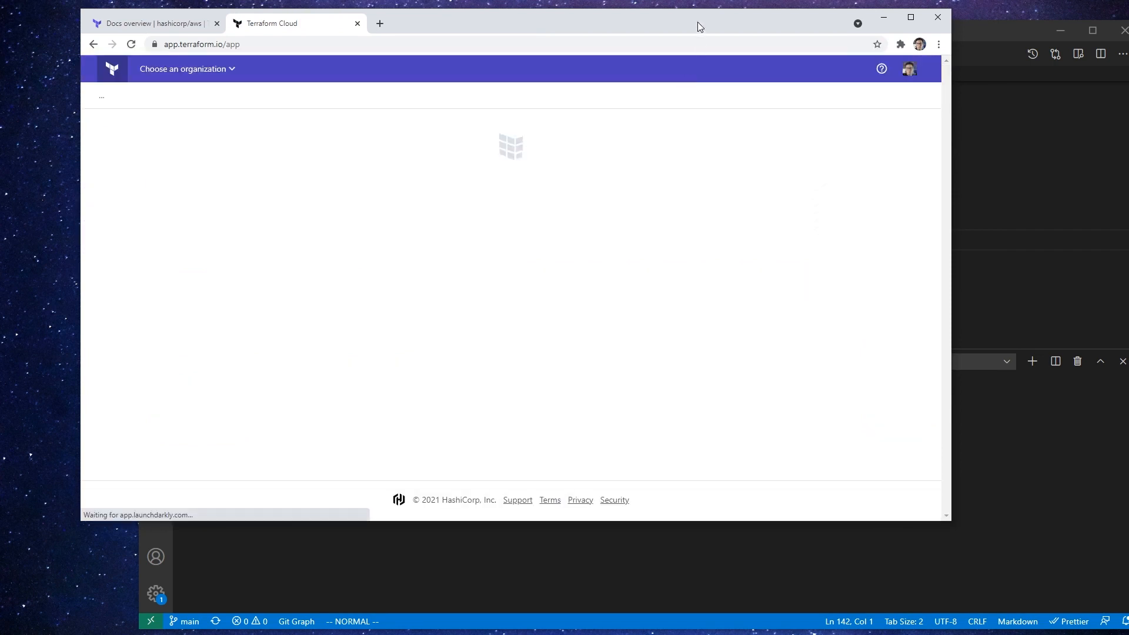
{"action": "left_click_drag", "start_coordinate": [698, 22], "coordinate": [652, 15]}
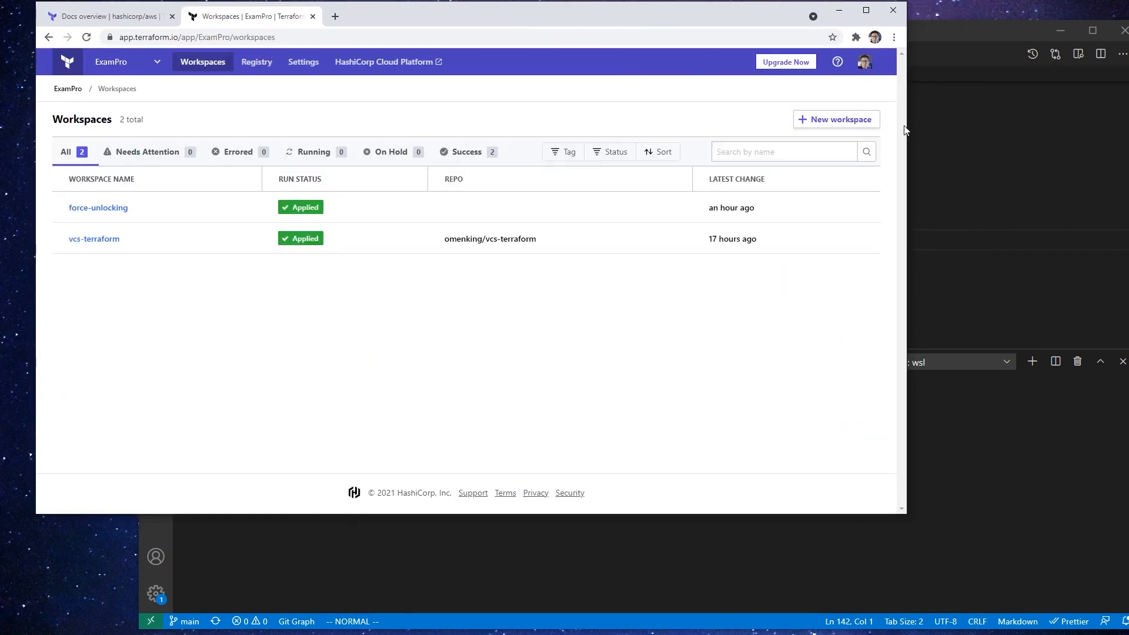
{"action": "left_click_drag", "start_coordinate": [906, 125], "coordinate": [1023, 143]}
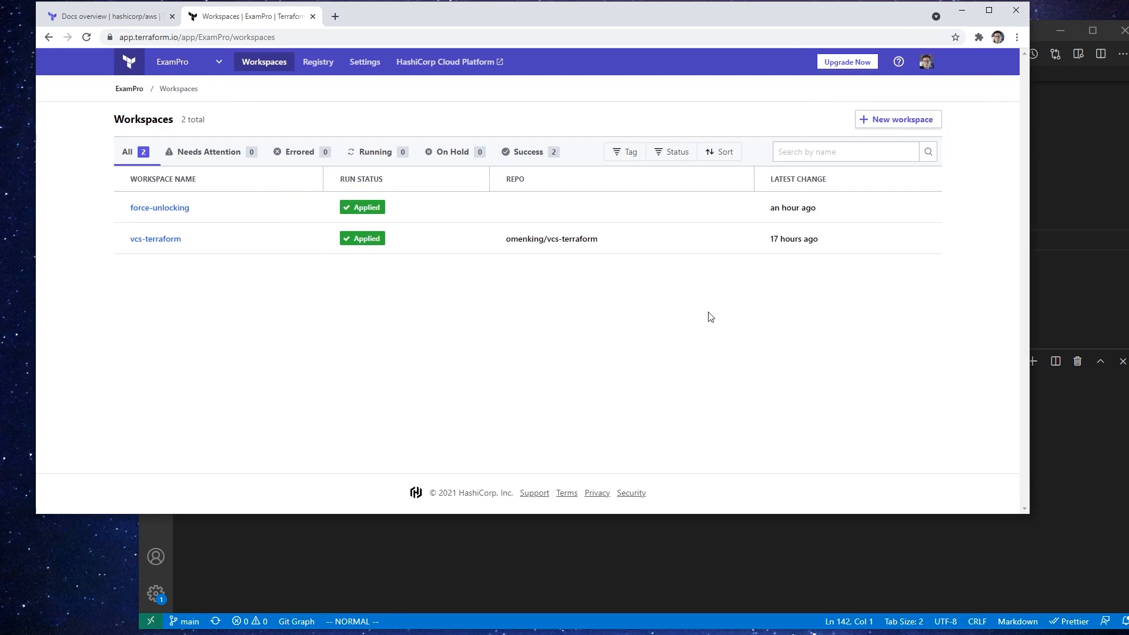
{"action": "left_click", "coordinate": [172, 207]}
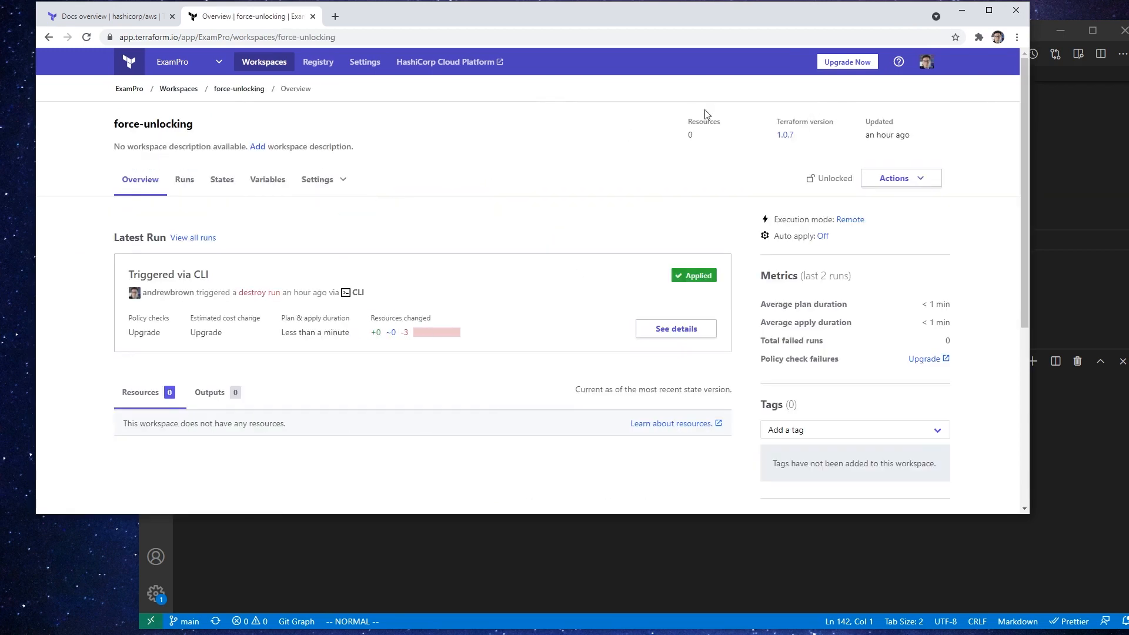
{"action": "left_click", "coordinate": [924, 62]}
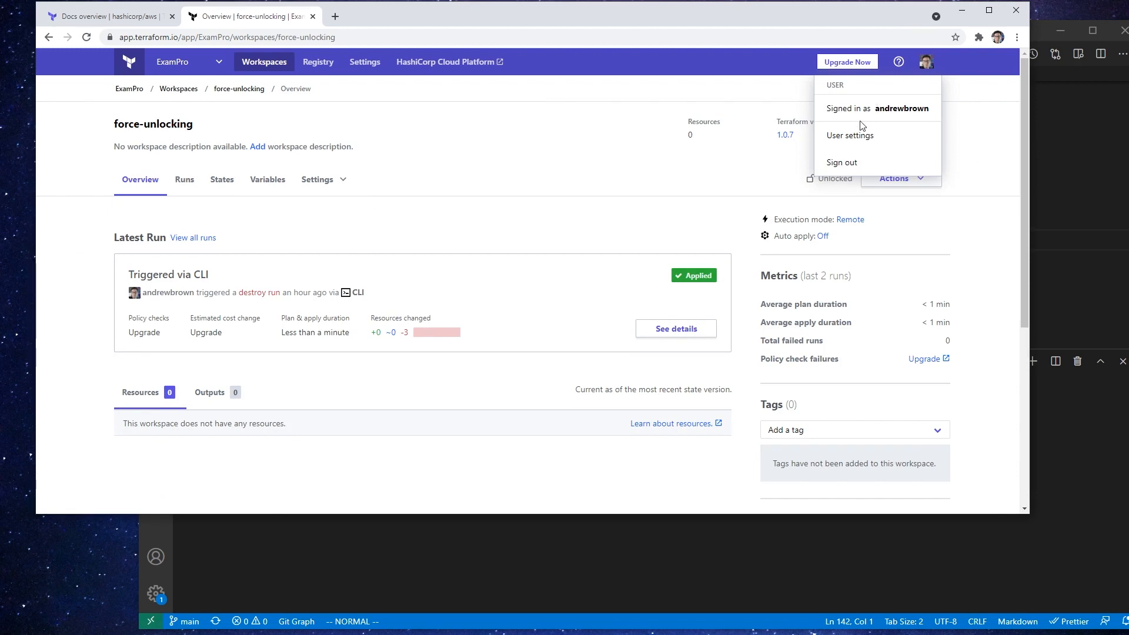
{"action": "left_click", "coordinate": [849, 137]}
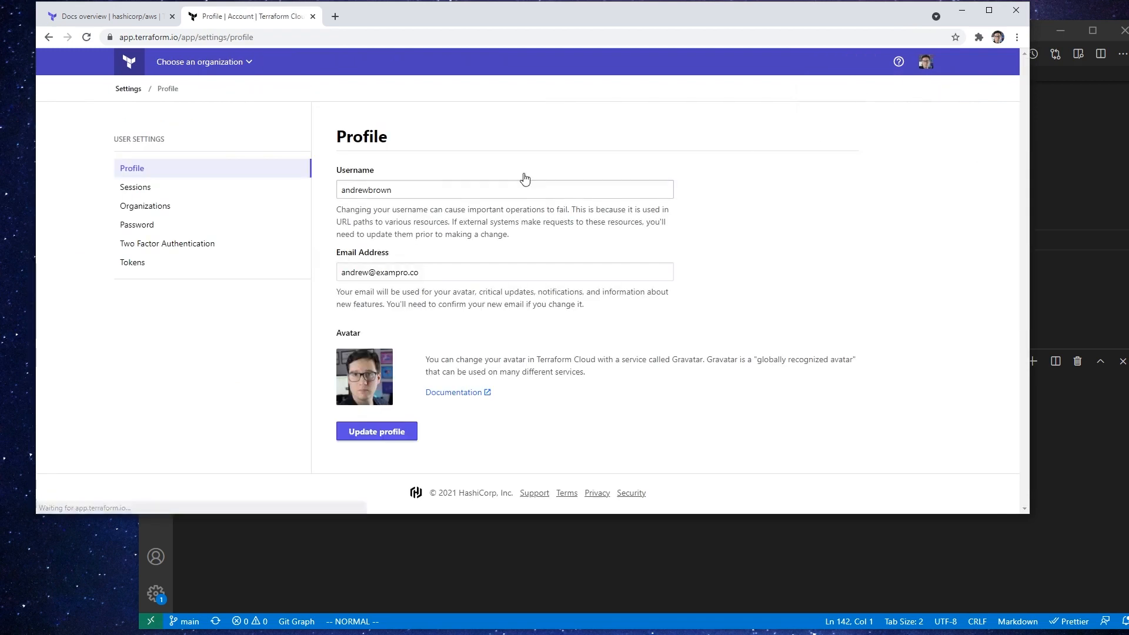
{"action": "left_click", "coordinate": [171, 207]}
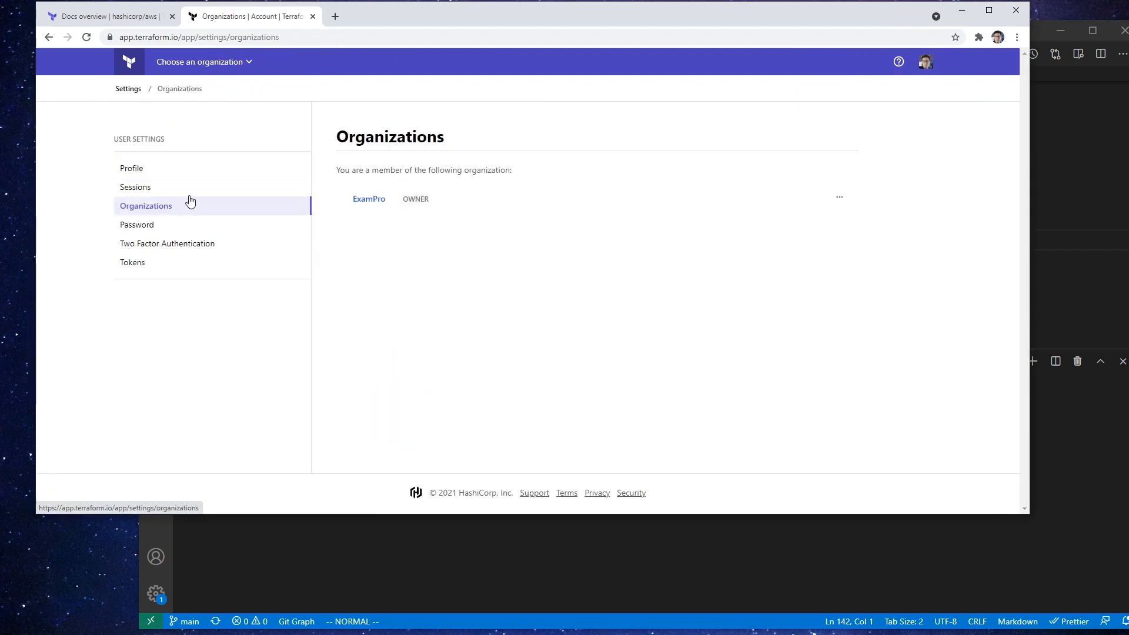
{"action": "left_click", "coordinate": [224, 168]}
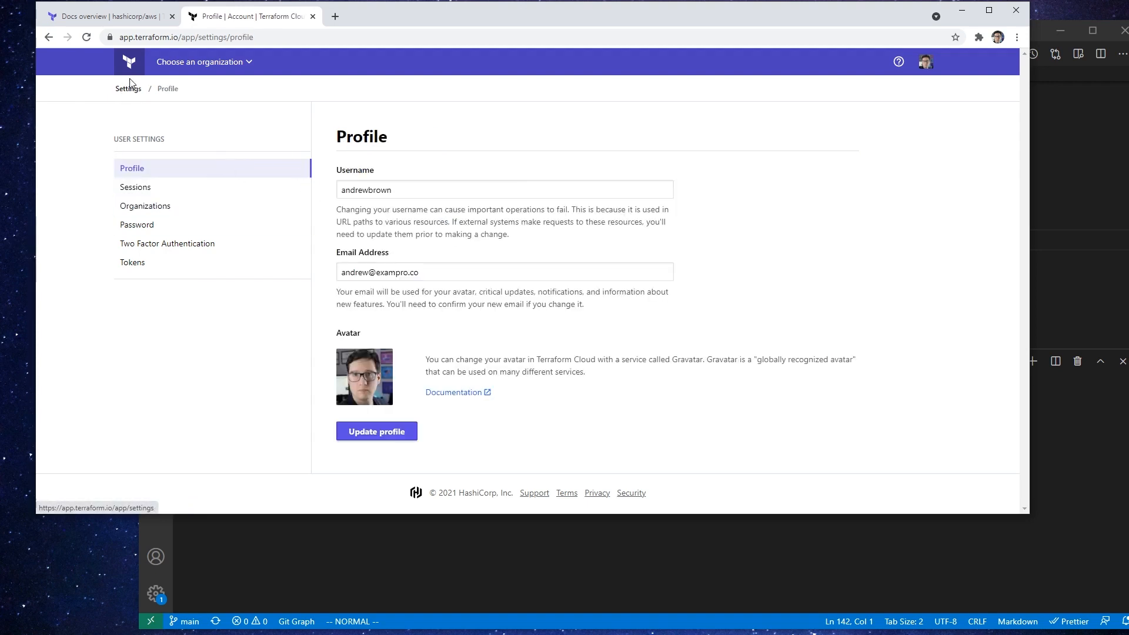
- Return to the ExamPro workspaces list and go to the ExamPro organization's general settings
{"action": "left_click", "coordinate": [129, 61]}
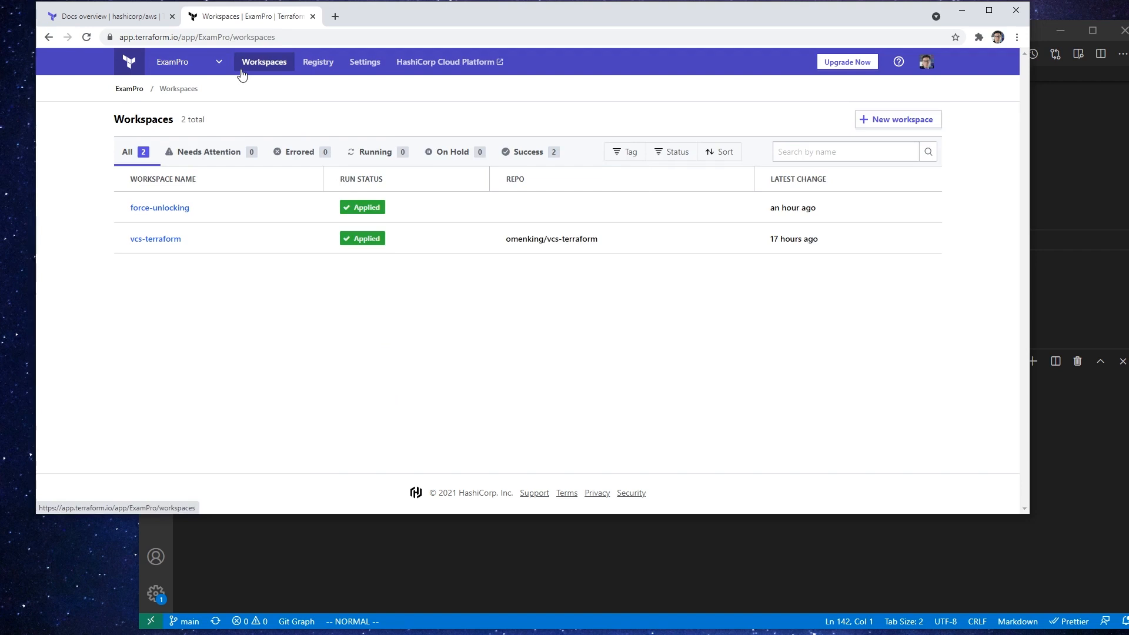
{"action": "left_click", "coordinate": [219, 61]}
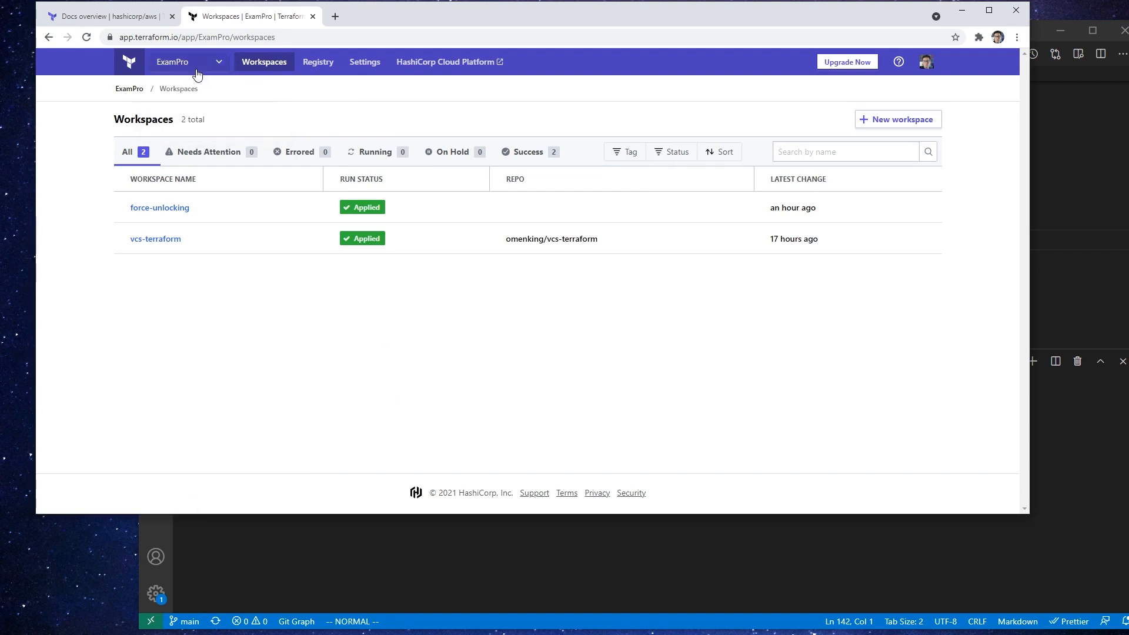
{"action": "left_click", "coordinate": [926, 64]}
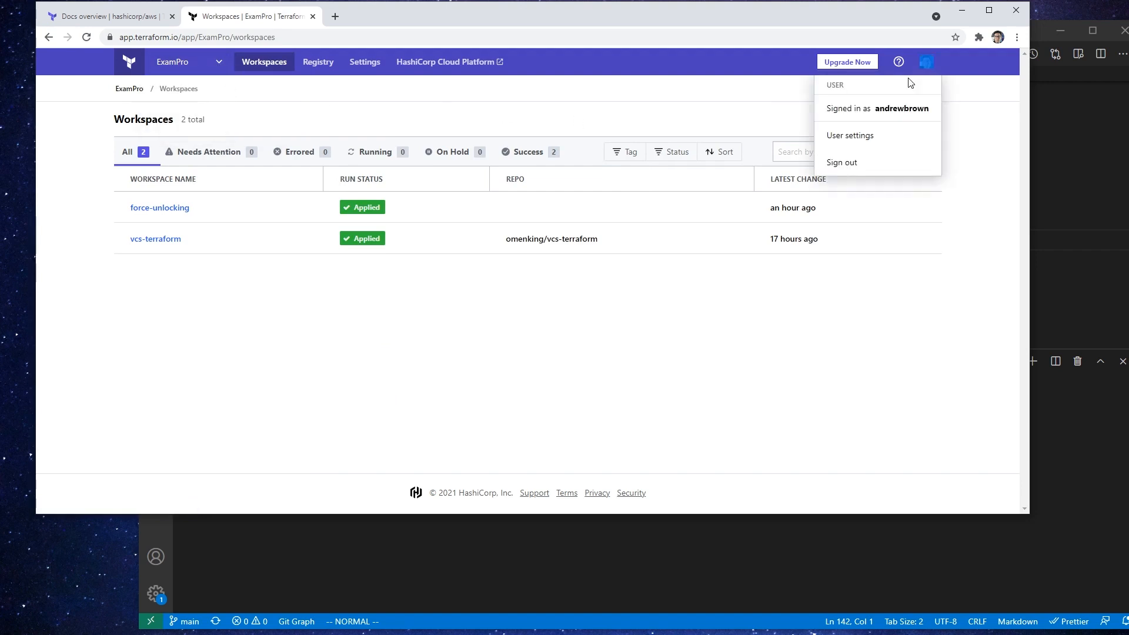
{"action": "left_click", "coordinate": [739, 106]}
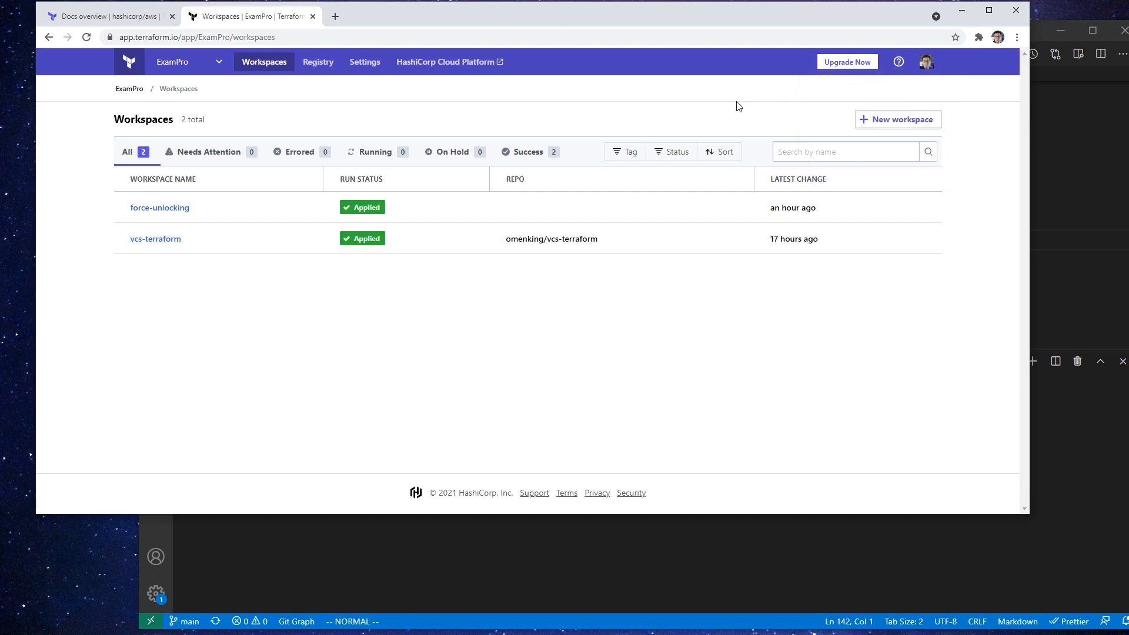
{"action": "left_click", "coordinate": [364, 62]}
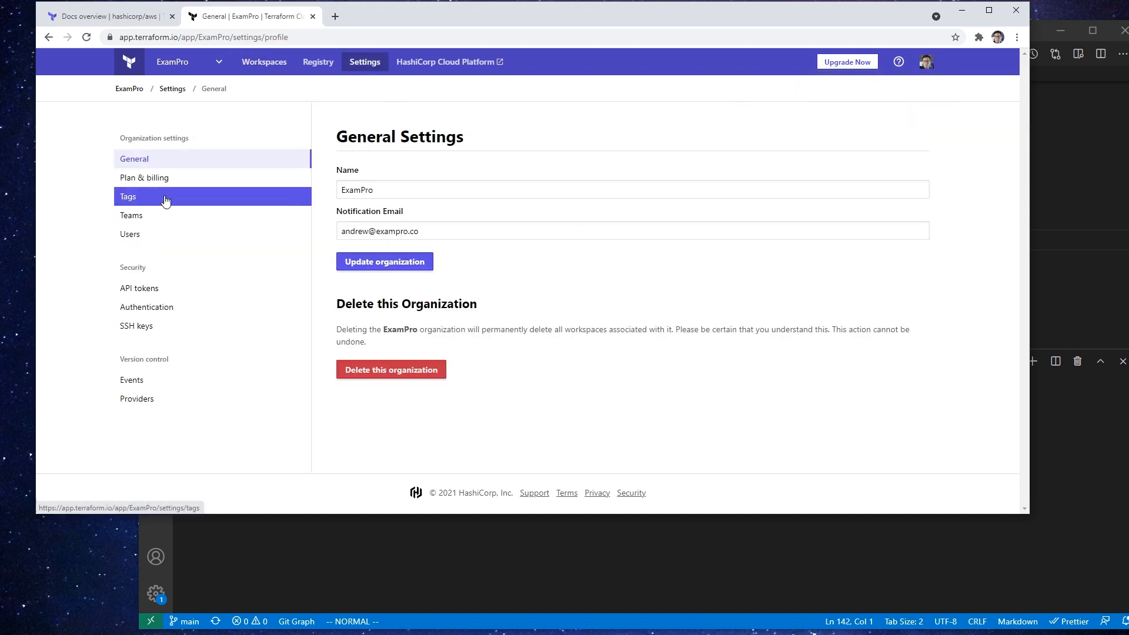
- Show the Users page of the ExamPro organization settings
{"action": "left_click", "coordinate": [202, 219]}
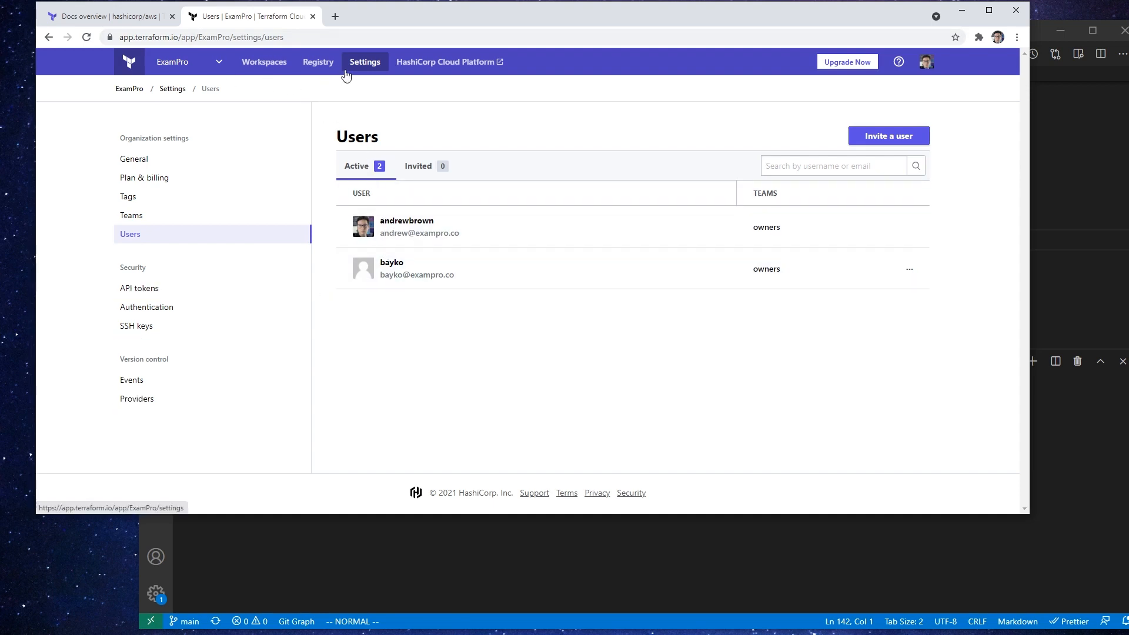
- Upgrade ExamPro from the Free Plan to the 30-day Trial Plan and start the free trial
{"action": "left_click", "coordinate": [848, 62]}
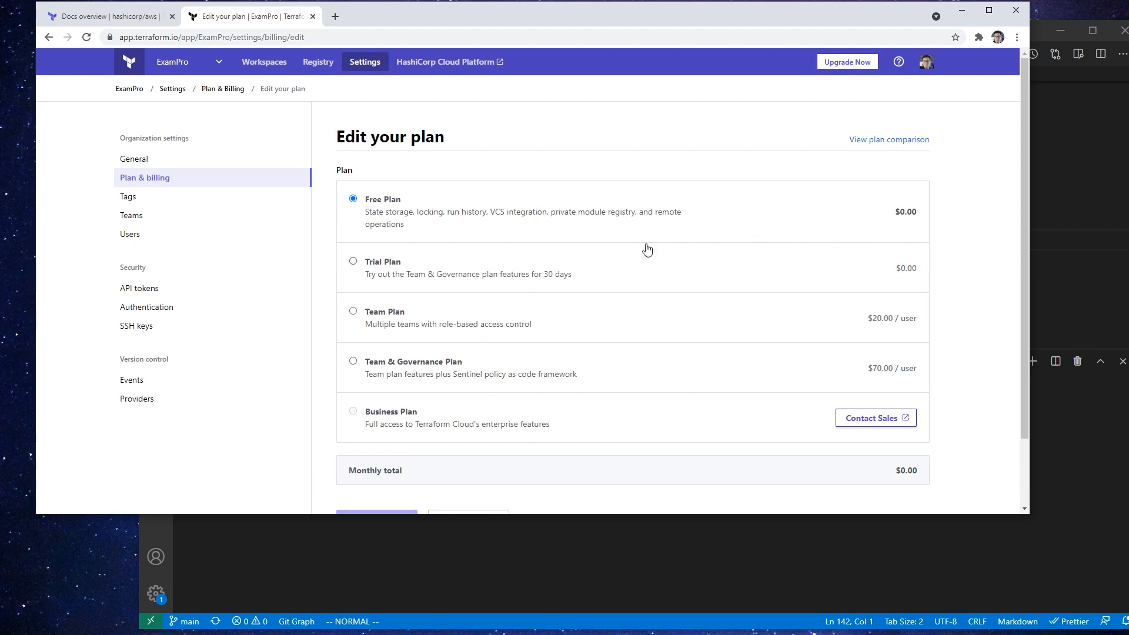
{"action": "left_click", "coordinate": [404, 270]}
{"action": "left_click", "coordinate": [382, 450]}
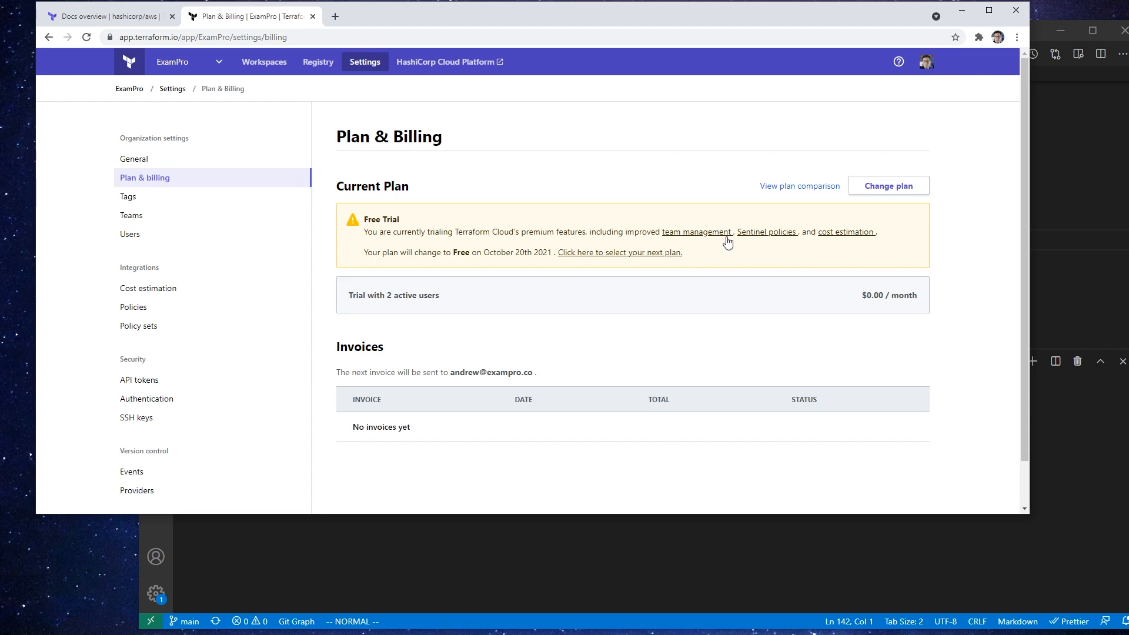
- In Team Management, create a new team named 'developers'
{"action": "left_click", "coordinate": [696, 232]}
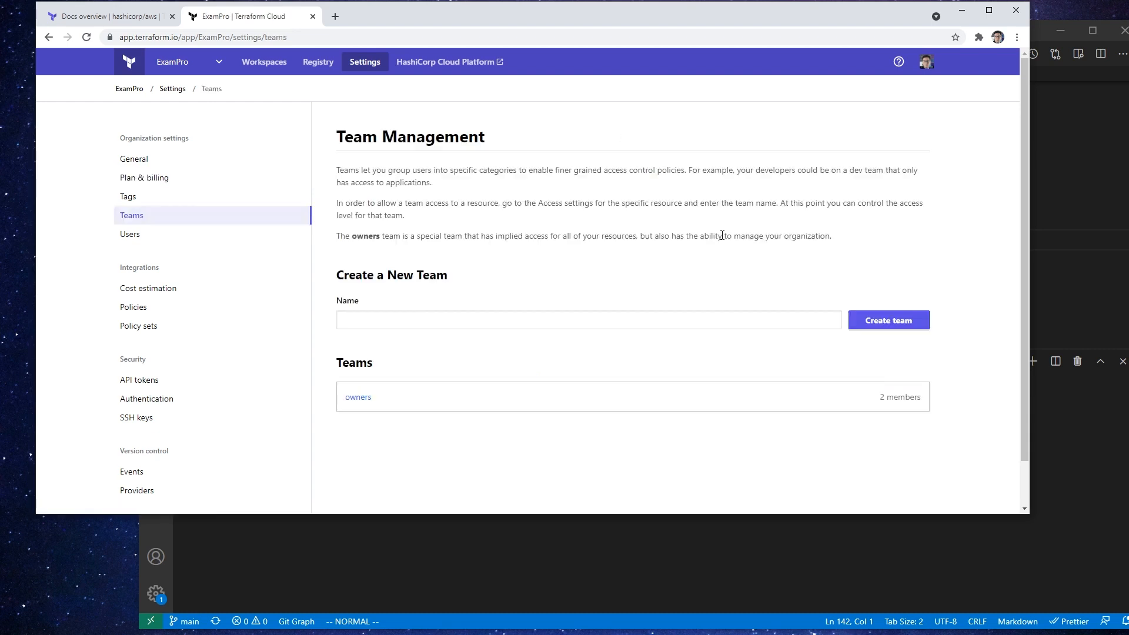
{"action": "scroll", "coordinate": [542, 299], "scroll_direction": "down", "scroll_amount": 1}
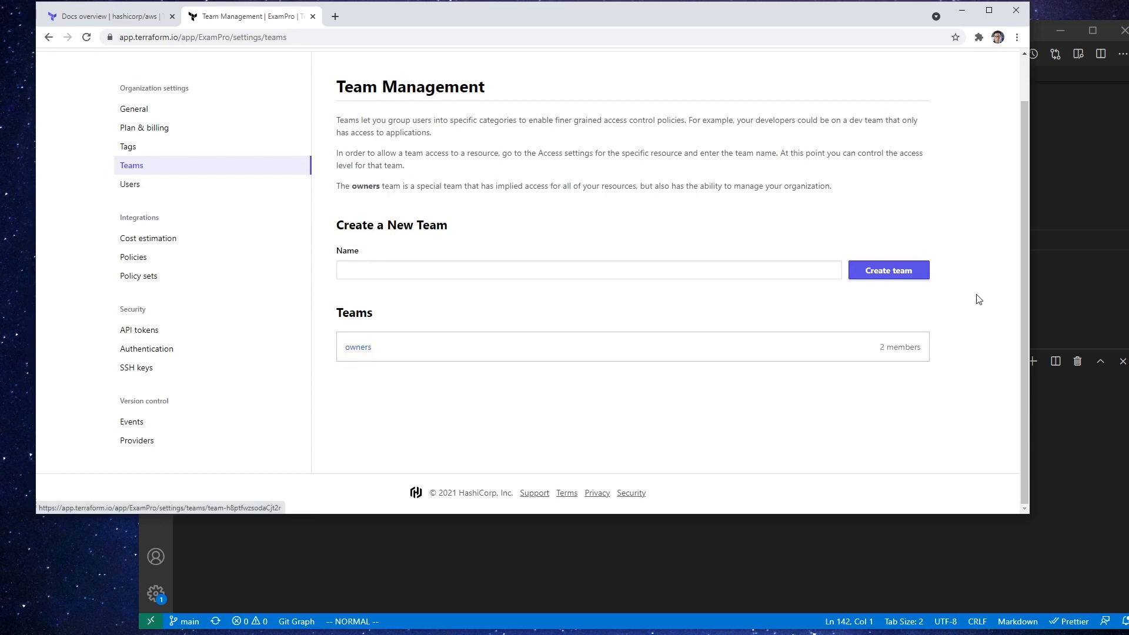
{"action": "left_click", "coordinate": [888, 270]}
{"action": "left_click", "coordinate": [666, 271]}
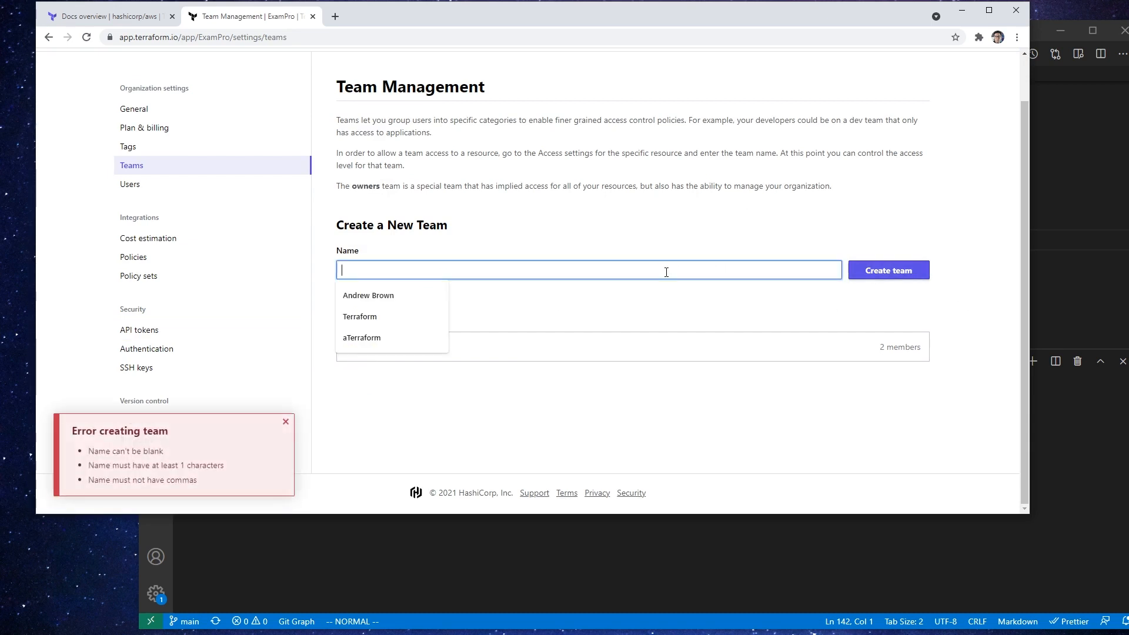
{"action": "type", "text": "developers"}
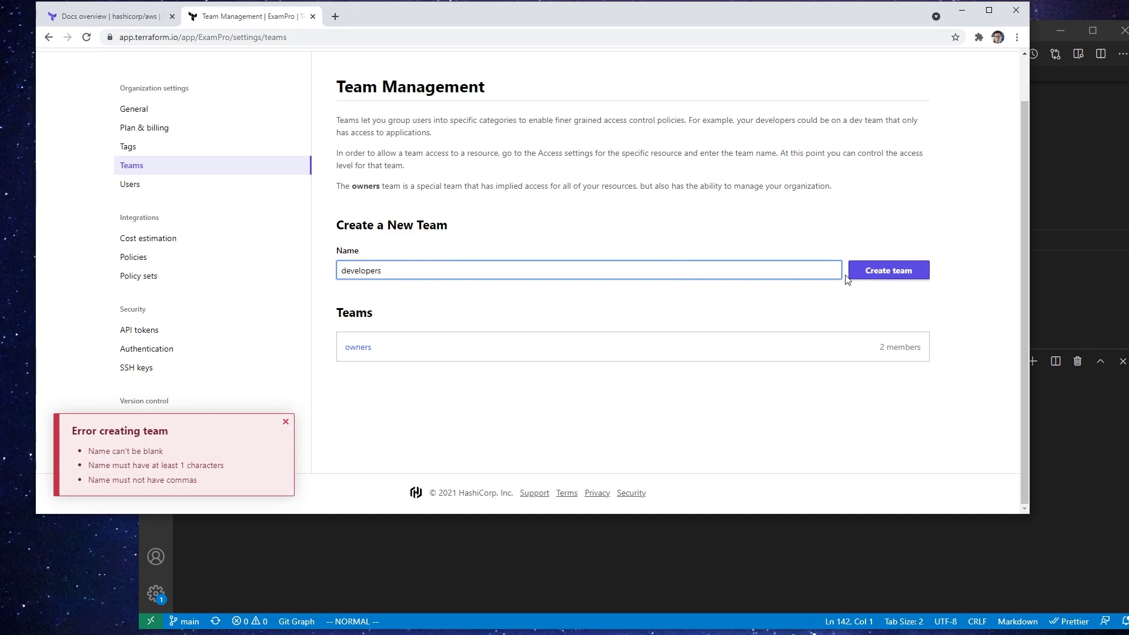
{"action": "left_click", "coordinate": [889, 270]}
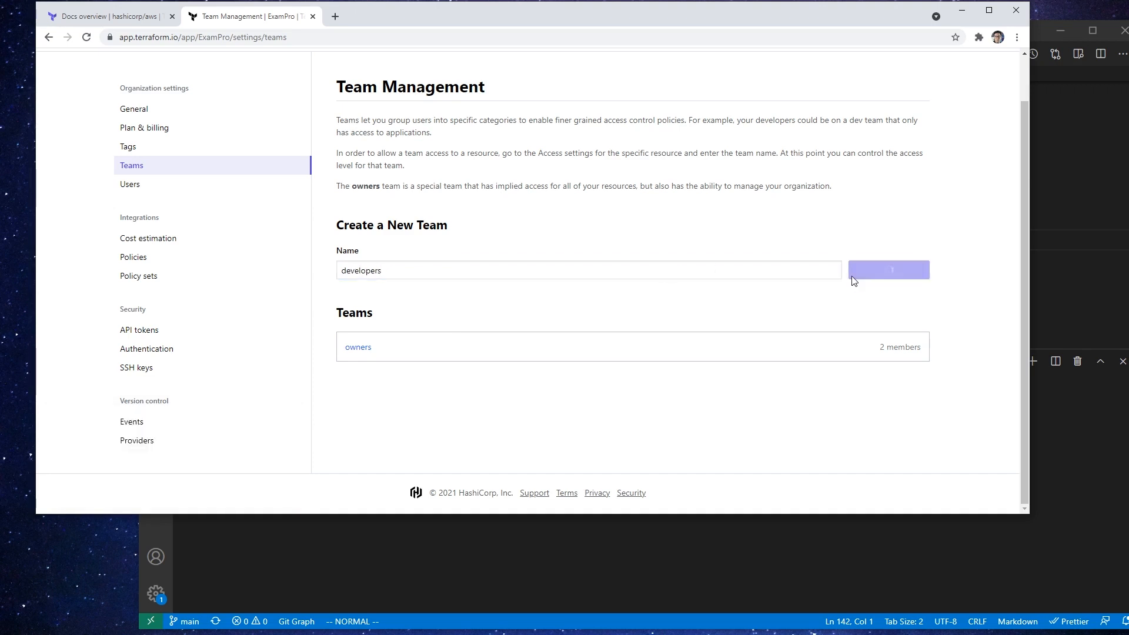
{"action": "scroll", "coordinate": [559, 260], "scroll_direction": "down", "scroll_amount": 5}
{"action": "scroll", "coordinate": [558, 260], "scroll_direction": "up", "scroll_amount": 5}
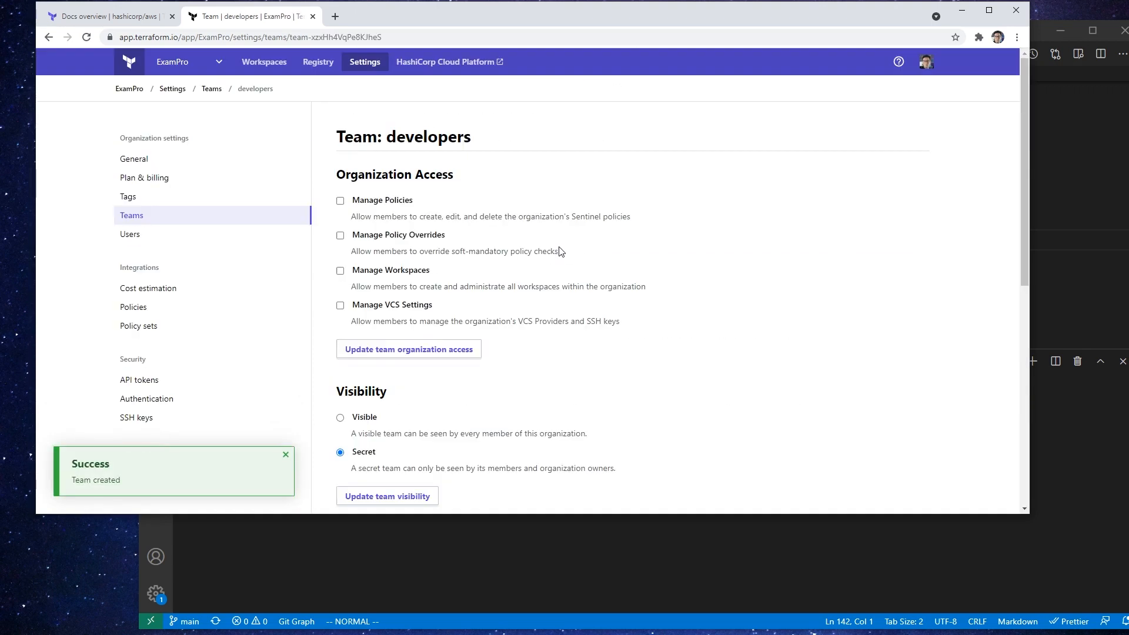
- Check all four Organization Access permissions for the developers team
{"action": "left_click", "coordinate": [341, 201]}
{"action": "left_click", "coordinate": [340, 235]}
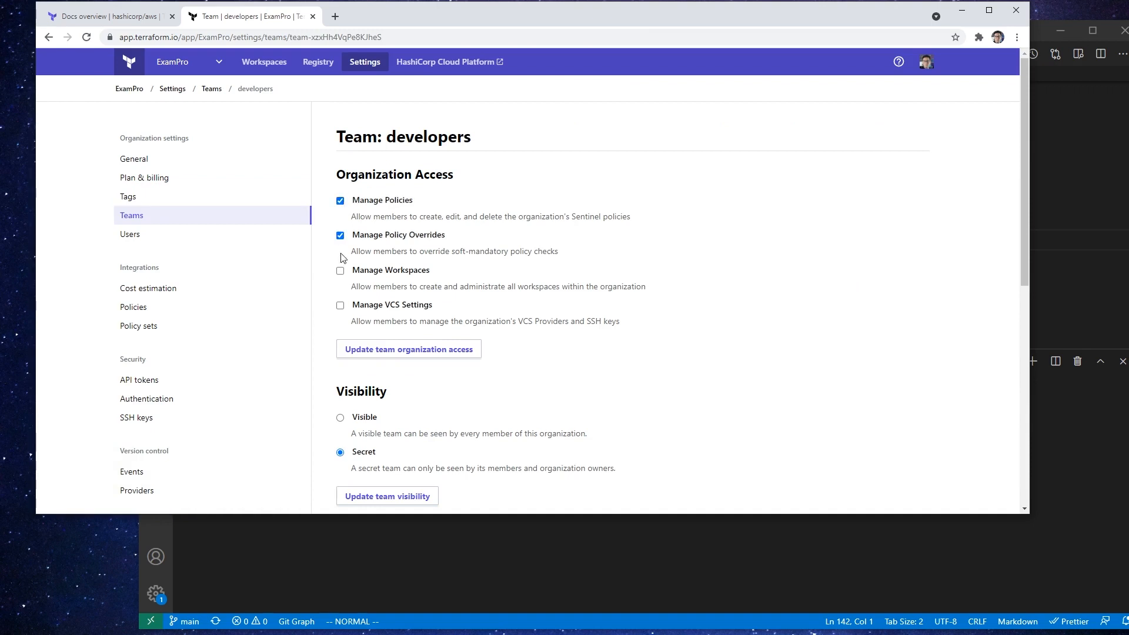
{"action": "left_click", "coordinate": [341, 270]}
{"action": "left_click", "coordinate": [340, 306]}
{"action": "scroll", "coordinate": [339, 309], "scroll_direction": "down", "scroll_amount": 2}
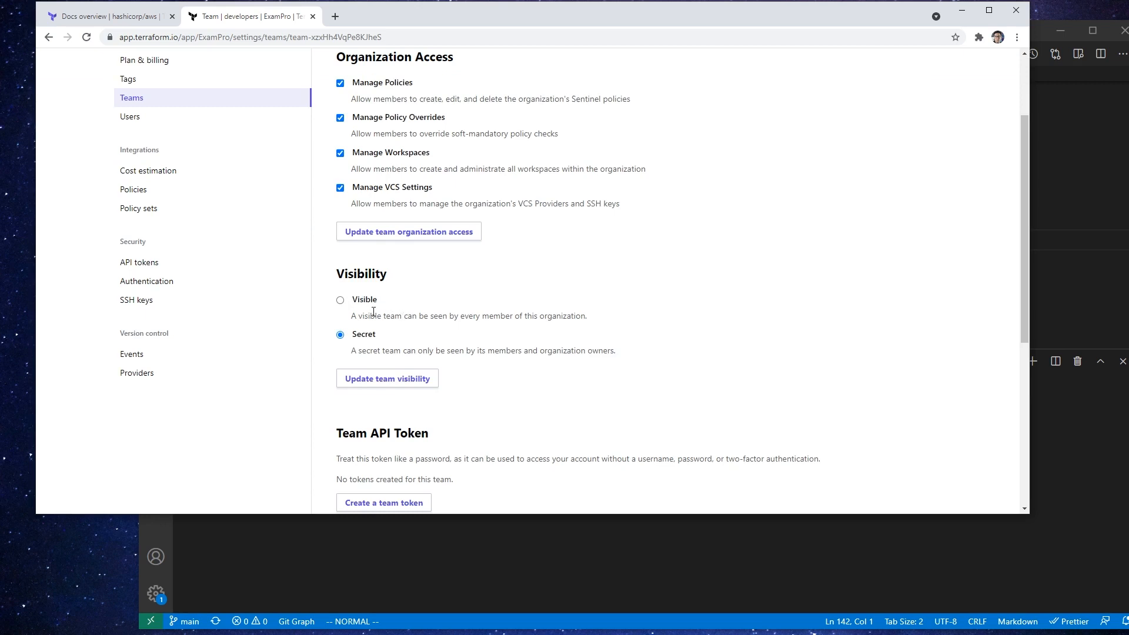
{"action": "left_click_drag", "start_coordinate": [467, 316], "coordinate": [533, 316]}
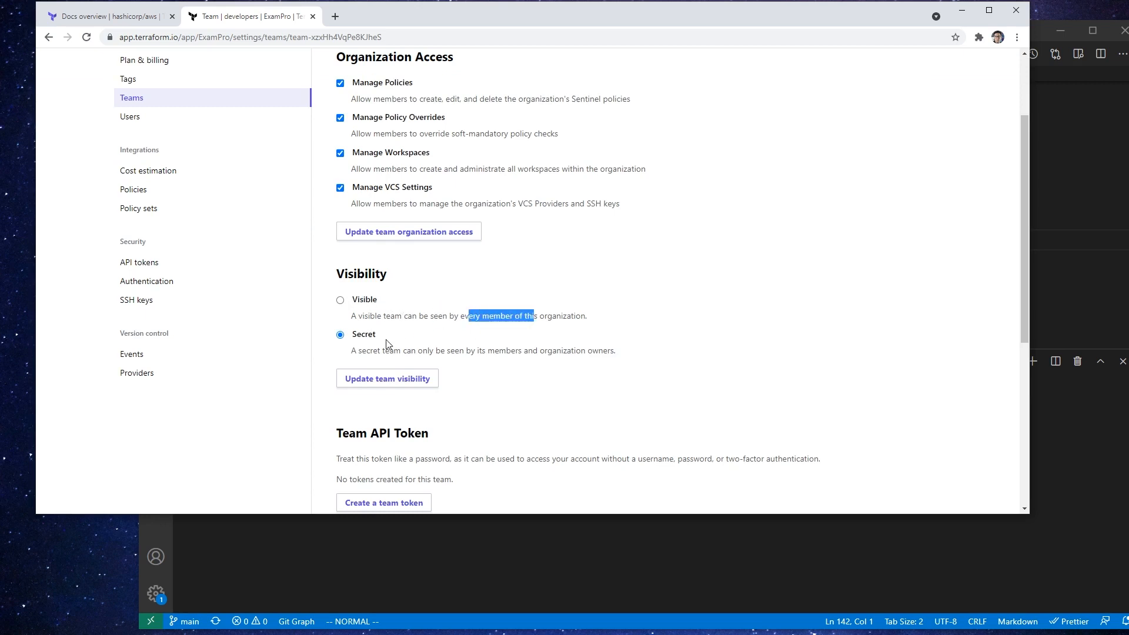
{"action": "scroll", "coordinate": [445, 350], "scroll_direction": "down", "scroll_amount": 2}
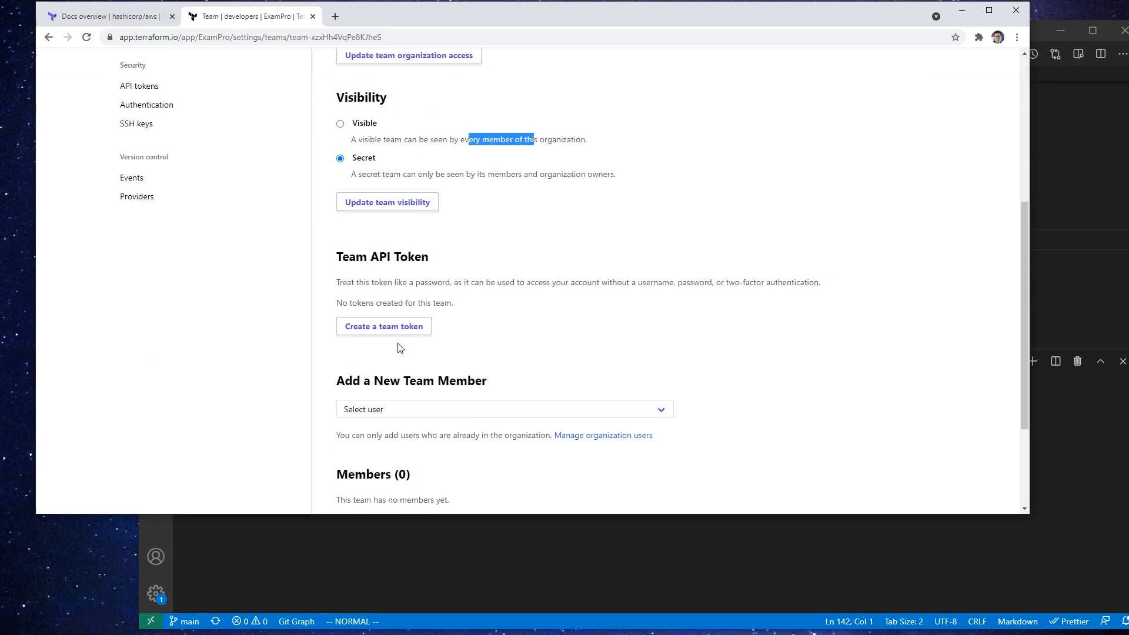
{"action": "scroll", "coordinate": [407, 298], "scroll_direction": "down", "scroll_amount": 1}
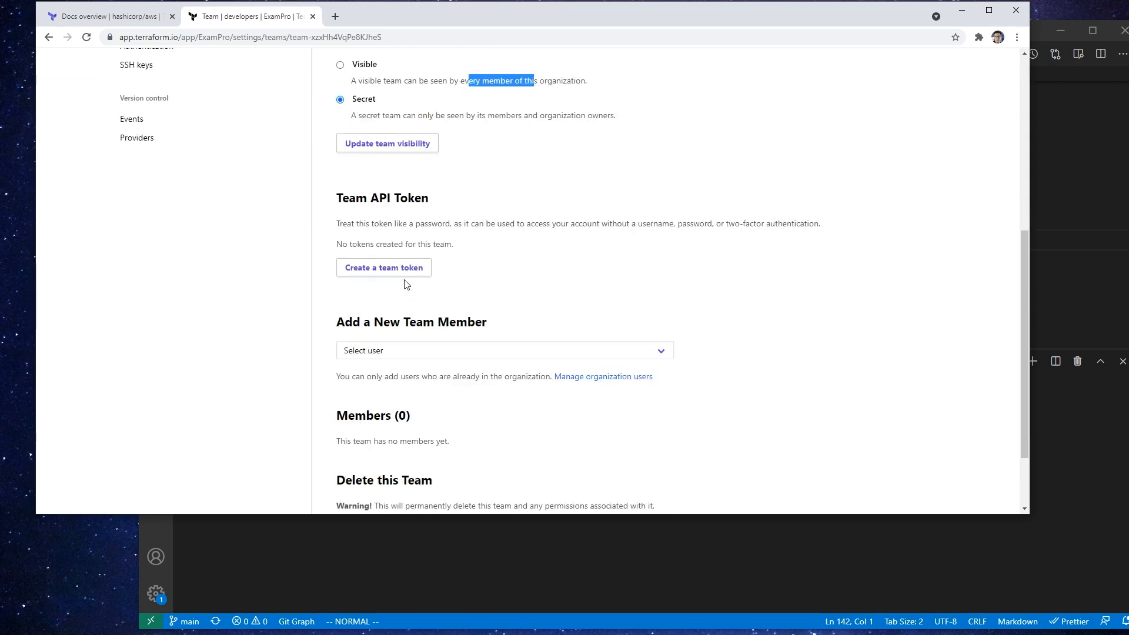
- Generate a team API token for developers, then delete it again
{"action": "key", "text": "alt+Tab"}
{"action": "left_click", "coordinate": [112, 320]}
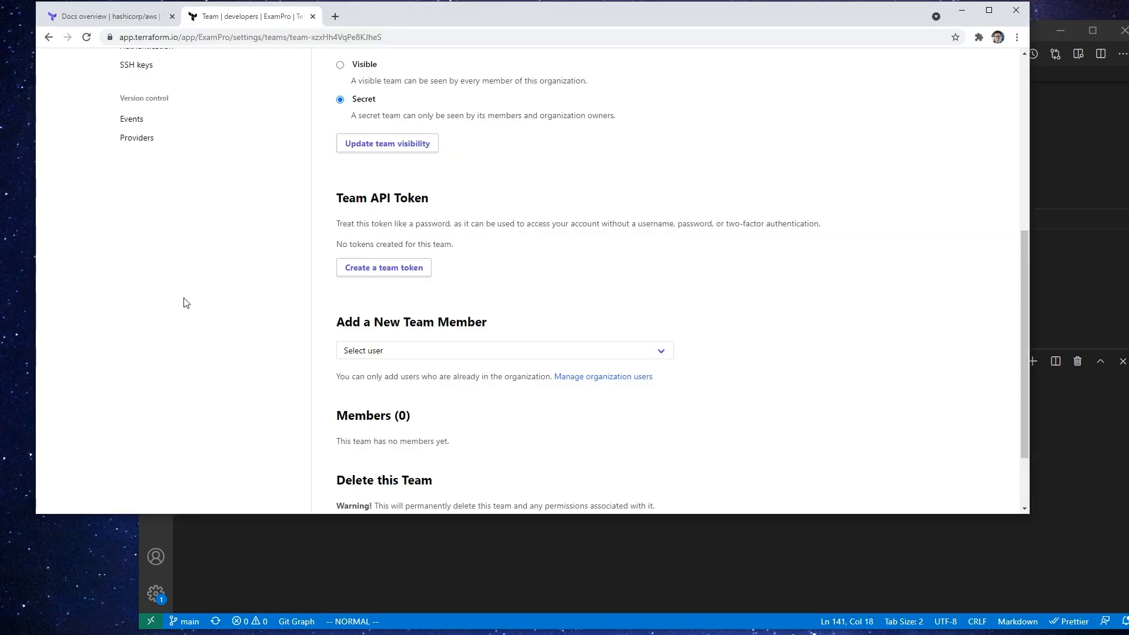
{"action": "left_click", "coordinate": [383, 267]}
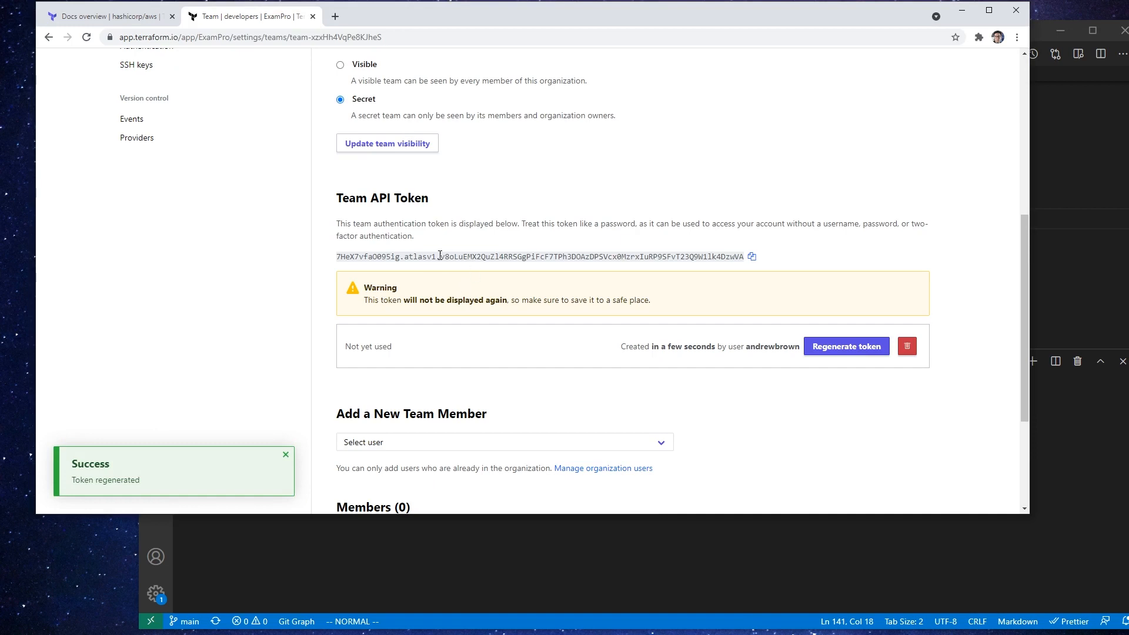
{"action": "left_click_drag", "start_coordinate": [440, 256], "coordinate": [759, 260]}
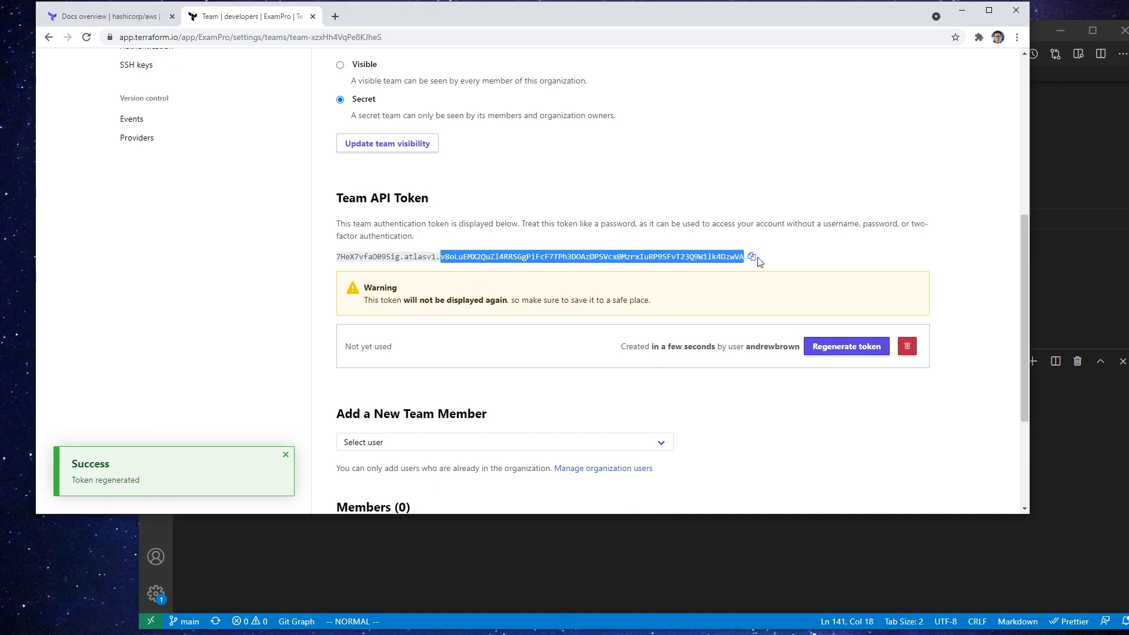
{"action": "left_click", "coordinate": [906, 347]}
{"action": "left_click", "coordinate": [368, 332]}
{"action": "scroll", "coordinate": [397, 334], "scroll_direction": "down", "scroll_amount": 3}
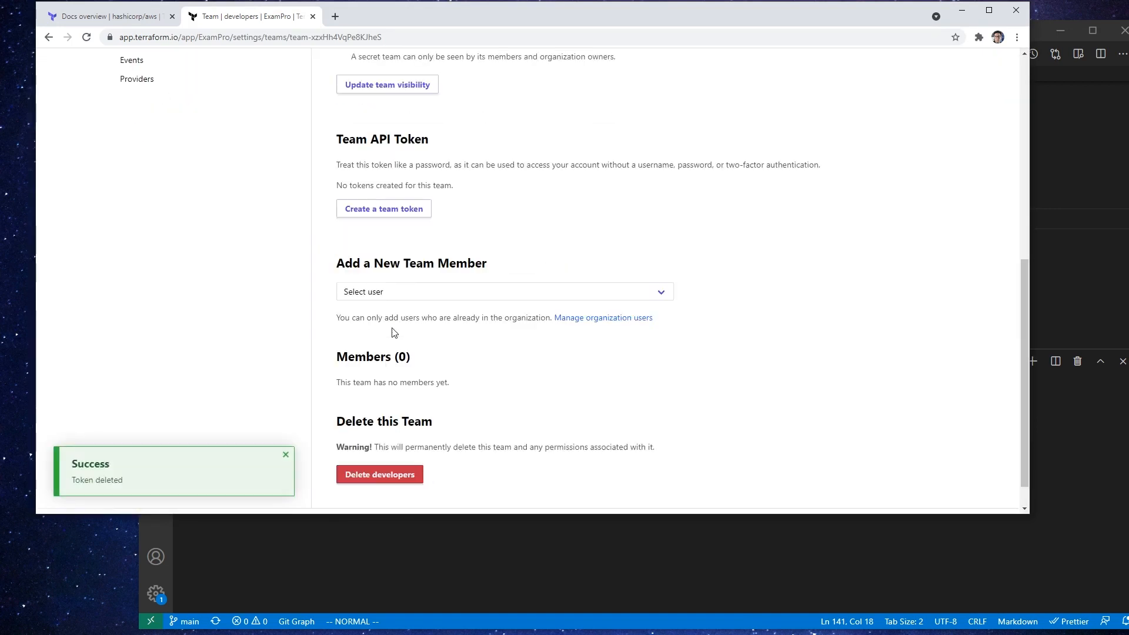
{"action": "scroll", "coordinate": [397, 313], "scroll_direction": "up", "scroll_amount": 5}
{"action": "scroll", "coordinate": [443, 389], "scroll_direction": "up", "scroll_amount": 5}
{"action": "scroll", "coordinate": [444, 389], "scroll_direction": "down", "scroll_amount": 3}
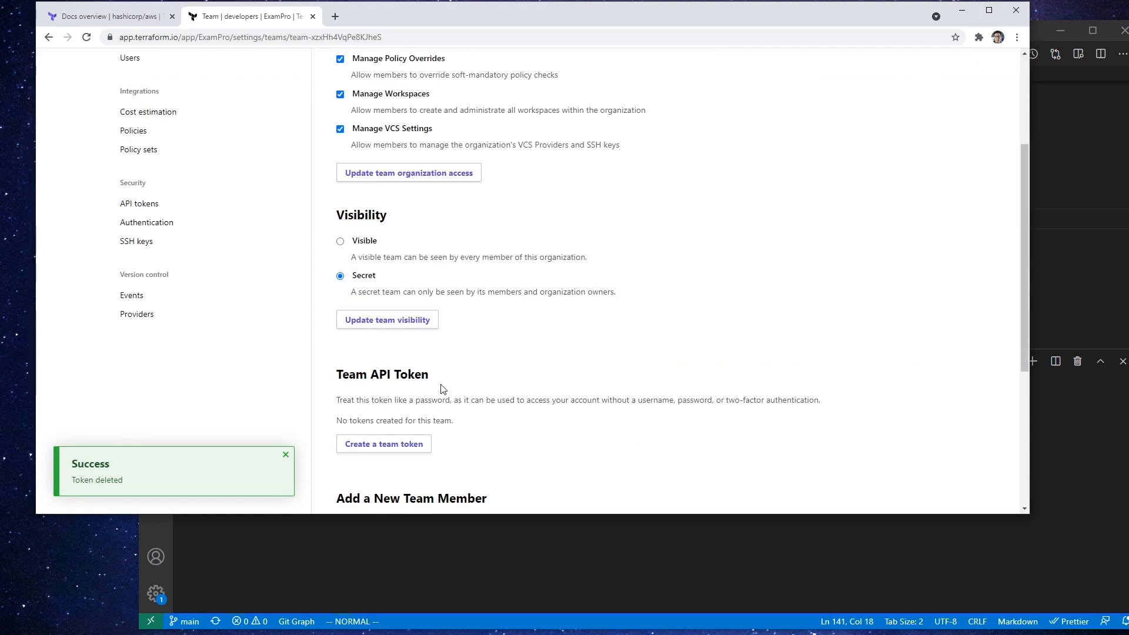
{"action": "scroll", "coordinate": [443, 389], "scroll_direction": "up", "scroll_amount": 3}
- Keep only Manage Policies and Manage VCS Settings, save the team's organization access, and return to workspaces
{"action": "left_click", "coordinate": [341, 270]}
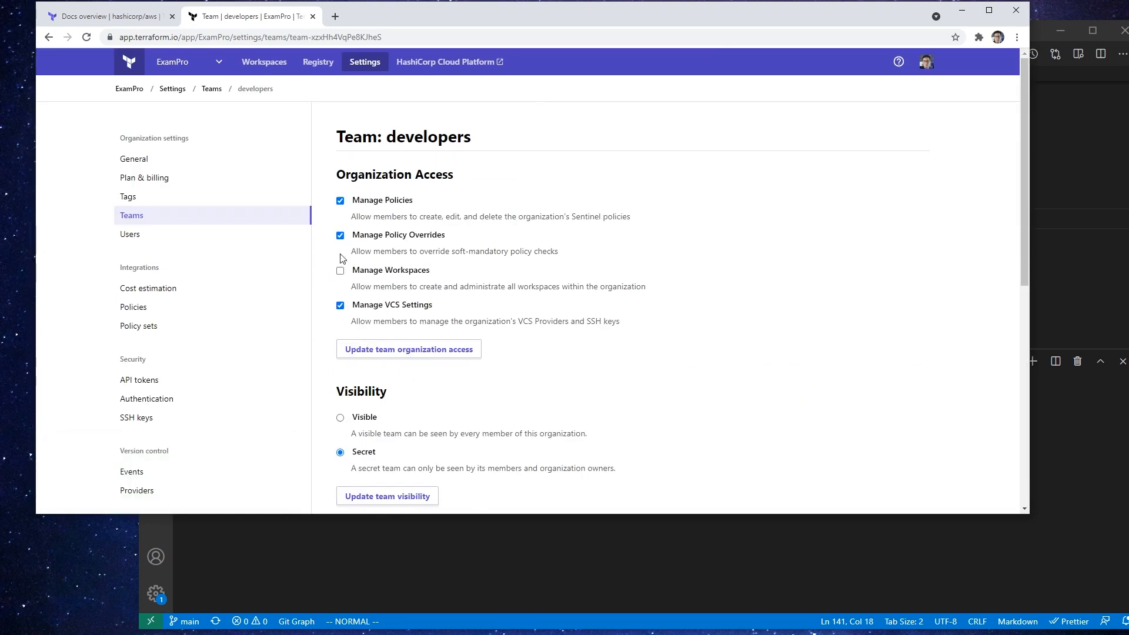
{"action": "left_click", "coordinate": [341, 236]}
{"action": "left_click", "coordinate": [388, 350]}
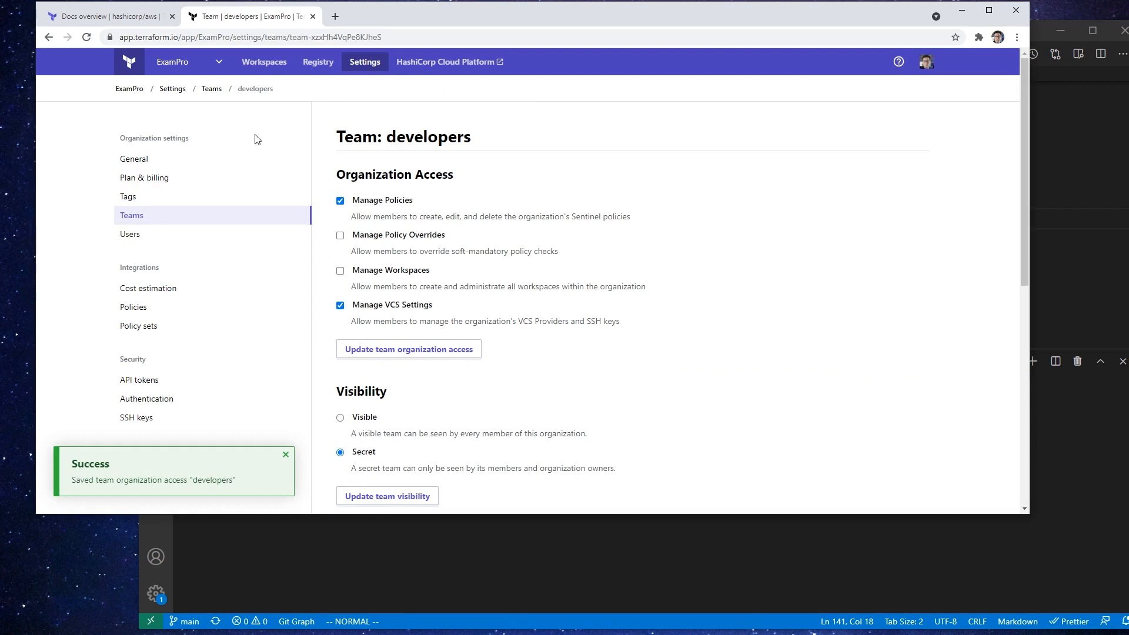
{"action": "left_click", "coordinate": [130, 89]}
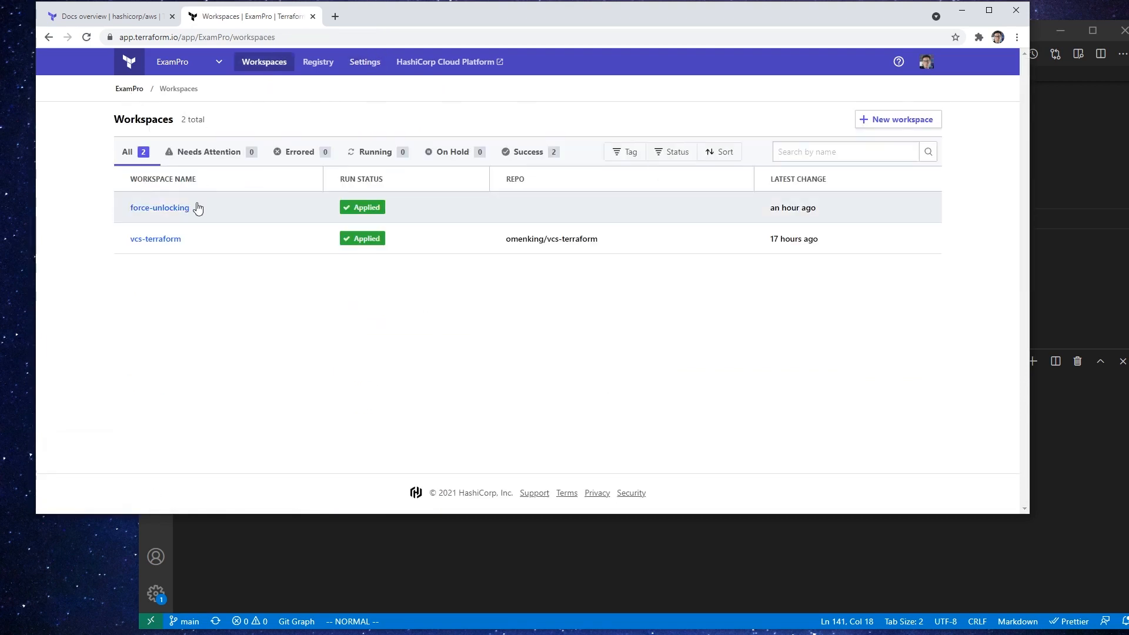
- In vcs-terraform's Team Access settings, add the developers team for permission assignment
{"action": "left_click", "coordinate": [156, 238]}
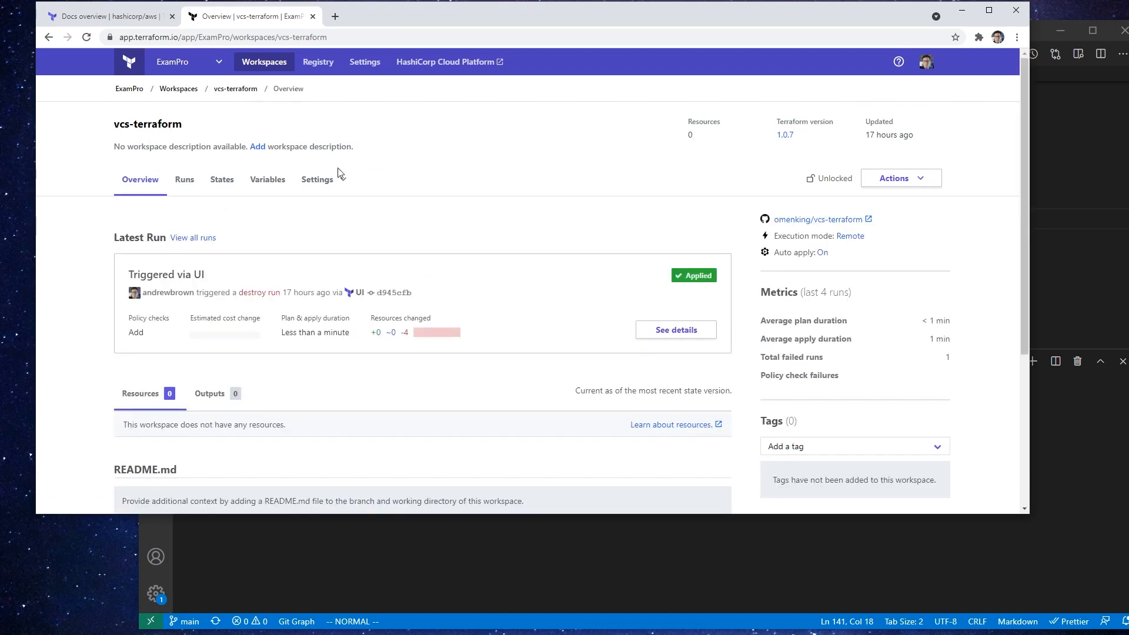
{"action": "left_click", "coordinate": [322, 179]}
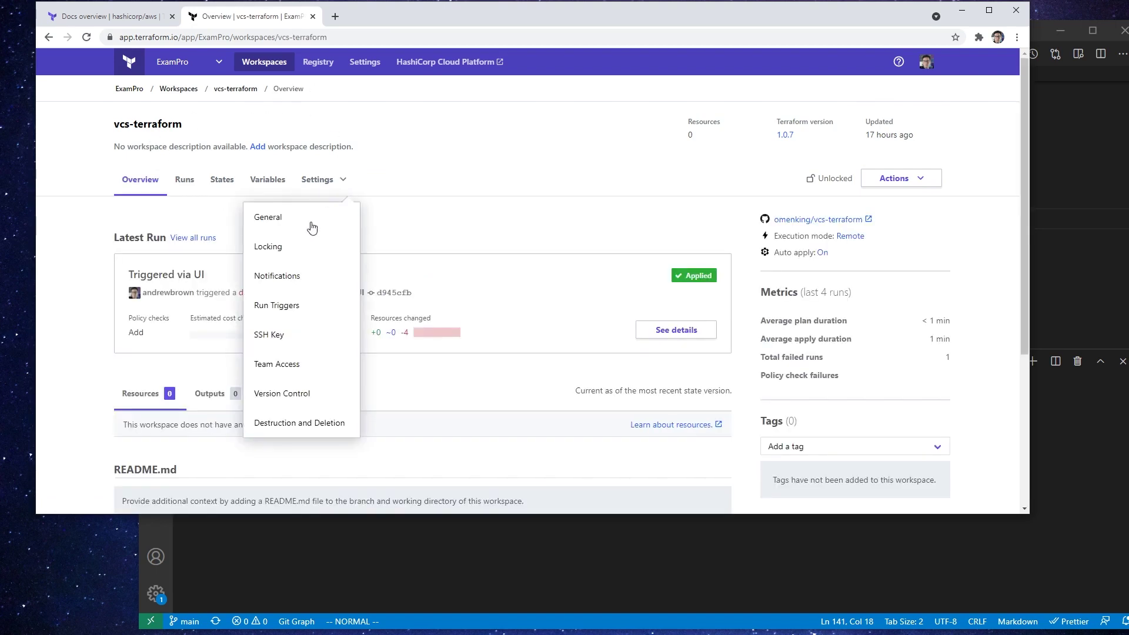
{"action": "left_click", "coordinate": [306, 366]}
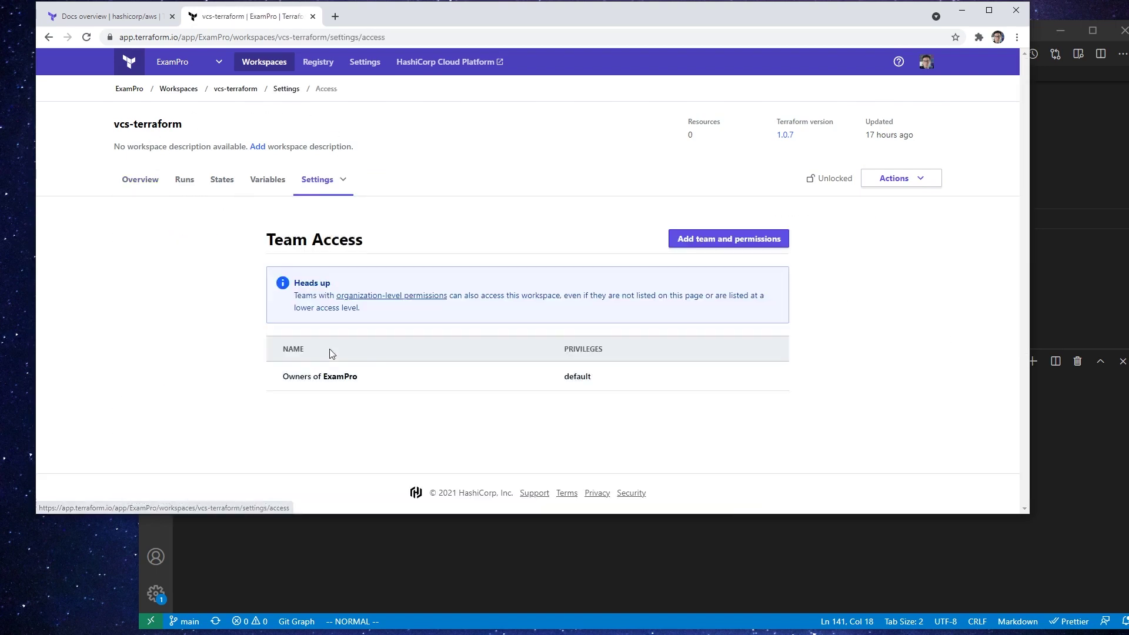
{"action": "left_click", "coordinate": [750, 240]}
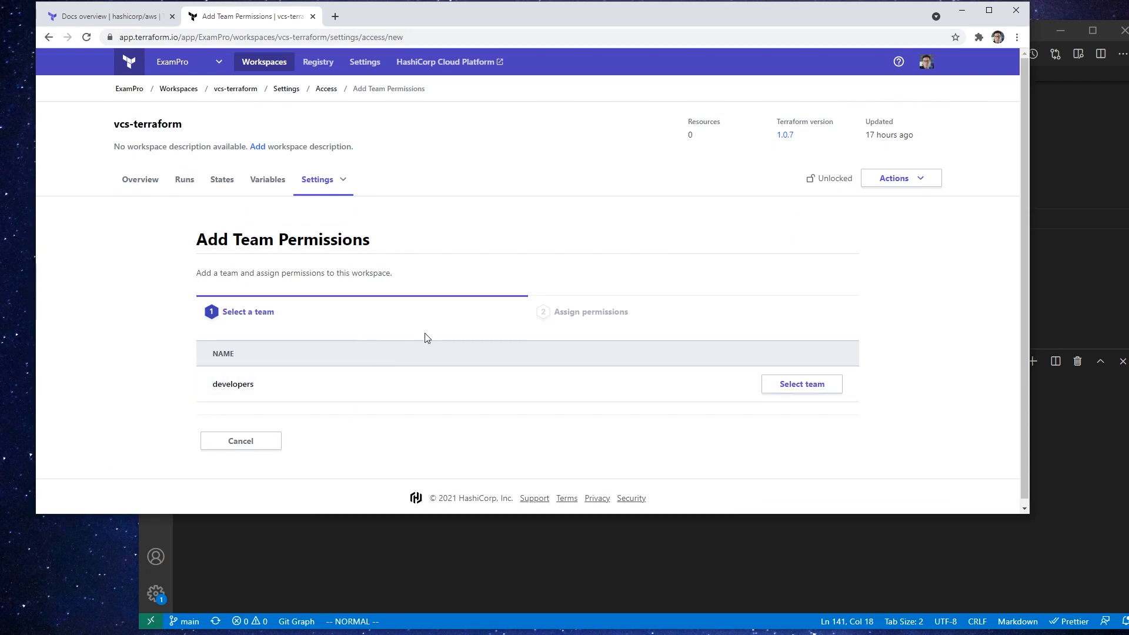
{"action": "left_click", "coordinate": [782, 385]}
{"action": "scroll", "coordinate": [375, 411], "scroll_direction": "down", "scroll_amount": 2}
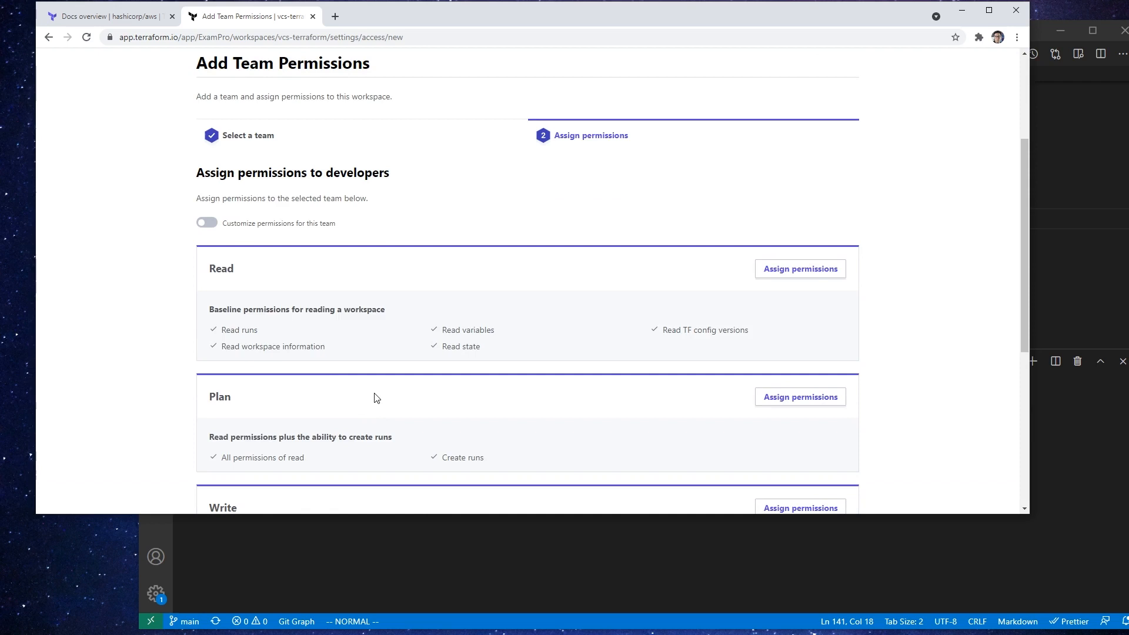
{"action": "scroll", "coordinate": [374, 398], "scroll_direction": "down", "scroll_amount": 2}
{"action": "scroll", "coordinate": [374, 398], "scroll_direction": "down", "scroll_amount": 2}
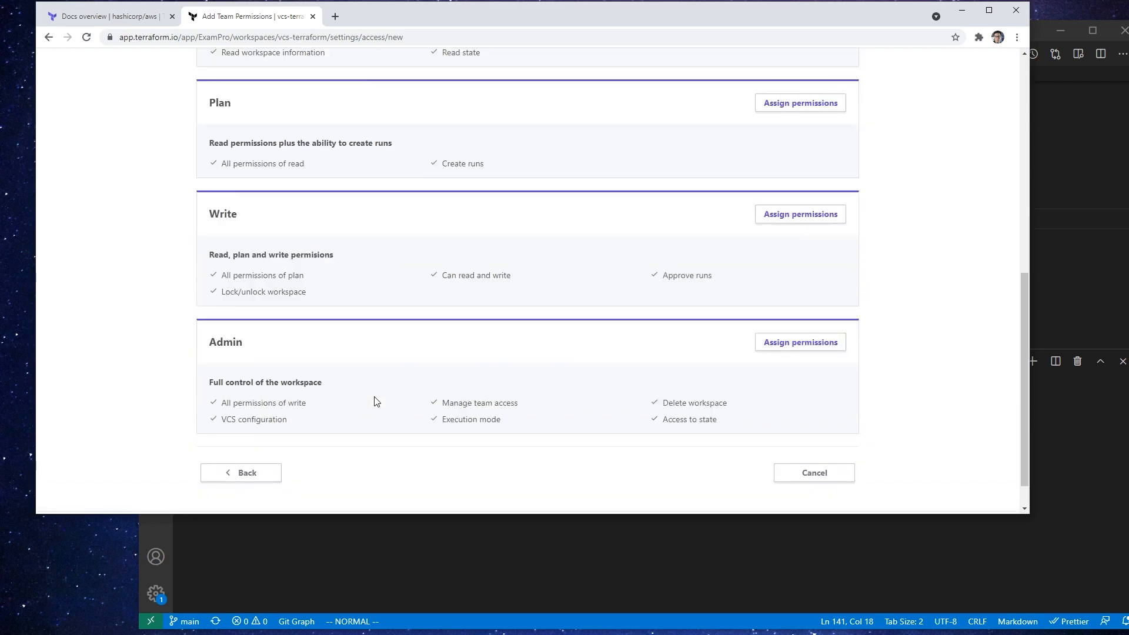
{"action": "scroll", "coordinate": [375, 401], "scroll_direction": "up", "scroll_amount": 3}
{"action": "scroll", "coordinate": [397, 477], "scroll_direction": "down", "scroll_amount": 1}
{"action": "scroll", "coordinate": [400, 410], "scroll_direction": "down", "scroll_amount": 1}
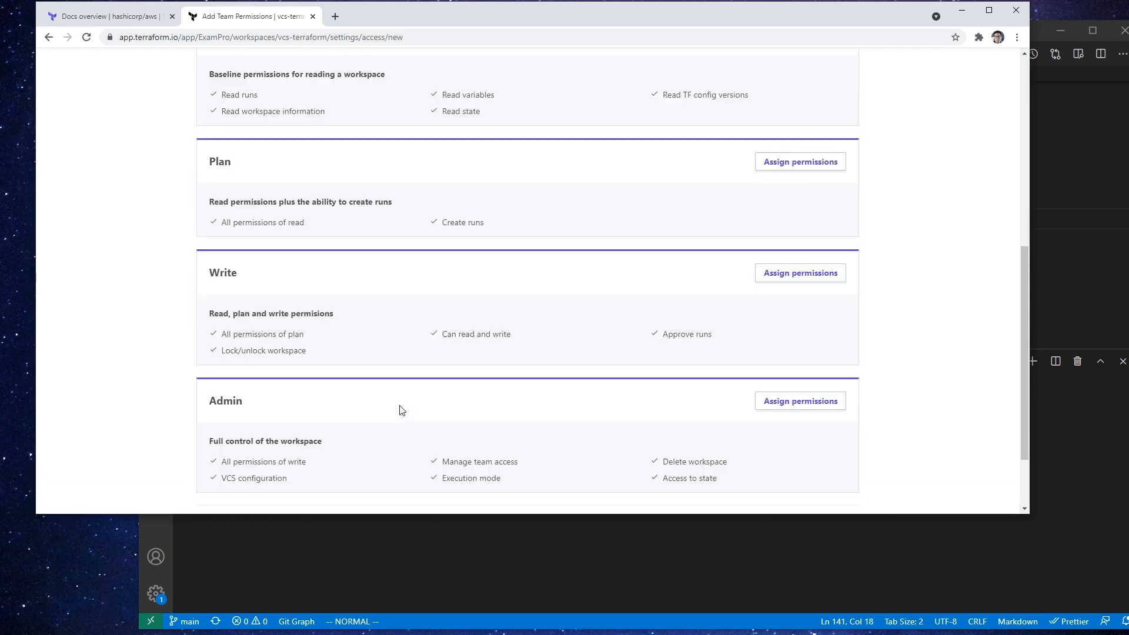
{"action": "scroll", "coordinate": [396, 408], "scroll_direction": "up", "scroll_amount": 2}
{"action": "scroll", "coordinate": [312, 289], "scroll_direction": "down", "scroll_amount": 1}
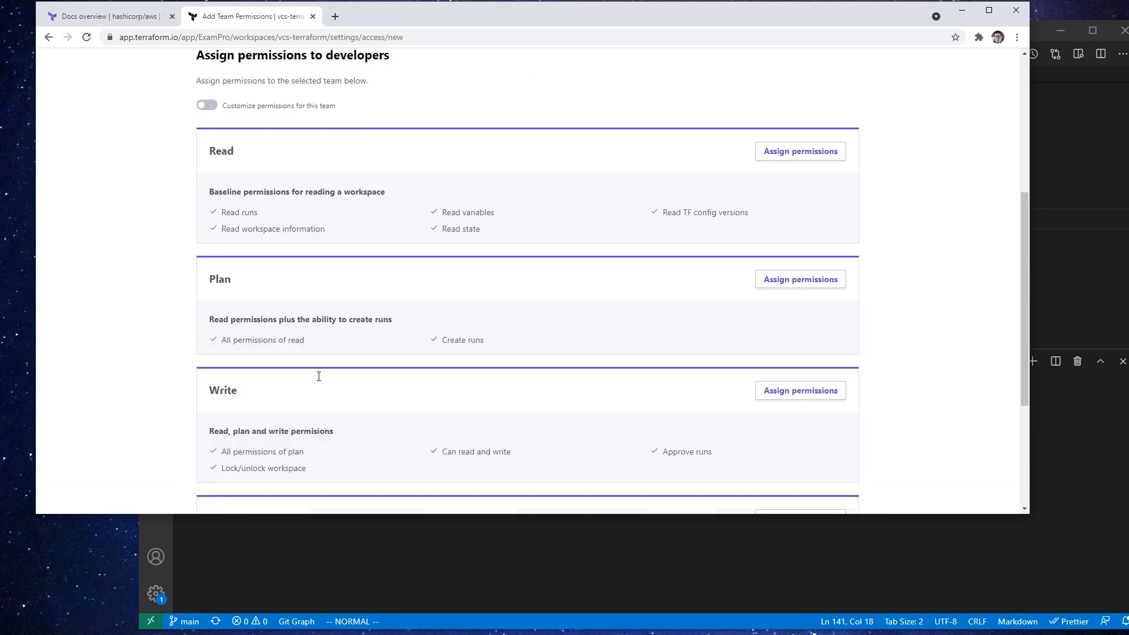
{"action": "scroll", "coordinate": [327, 353], "scroll_direction": "down", "scroll_amount": 1}
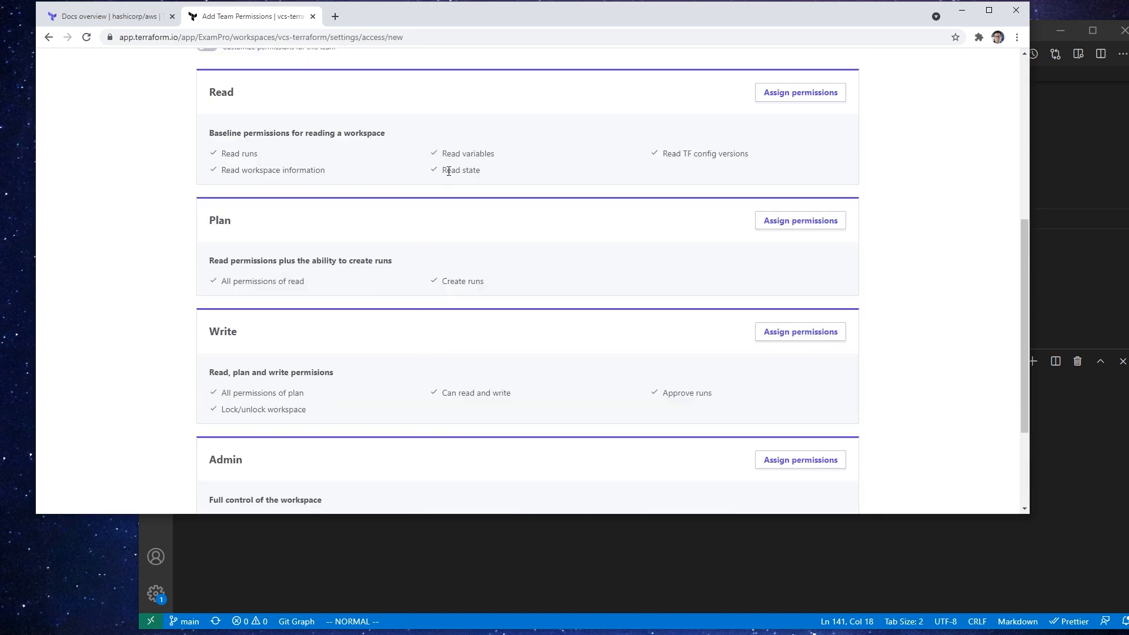
{"action": "scroll", "coordinate": [456, 256], "scroll_direction": "down", "scroll_amount": 1}
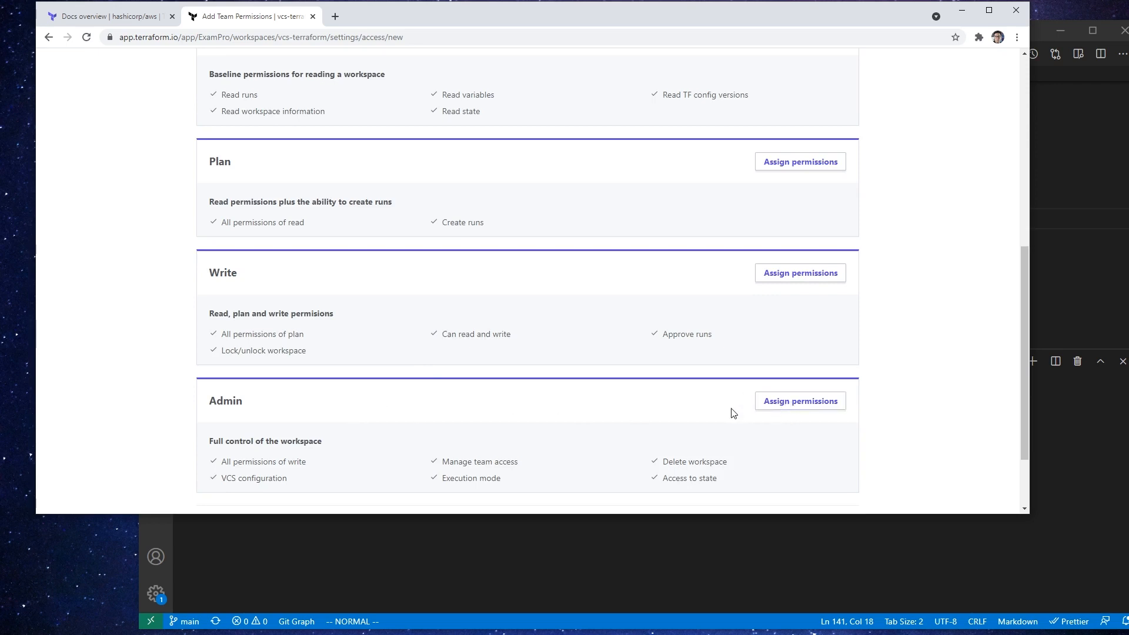
{"action": "scroll", "coordinate": [401, 394], "scroll_direction": "up", "scroll_amount": 3}
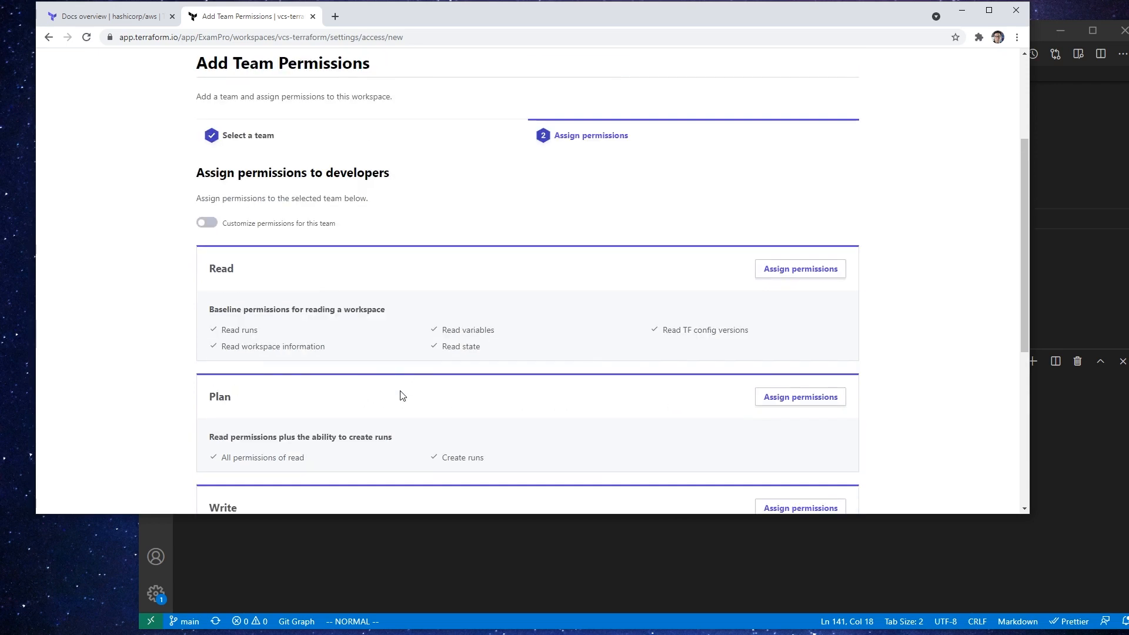
- Customize the team's run, locking and Sentinel mocks permissions, then cancel without adding the team
{"action": "left_click", "coordinate": [208, 223]}
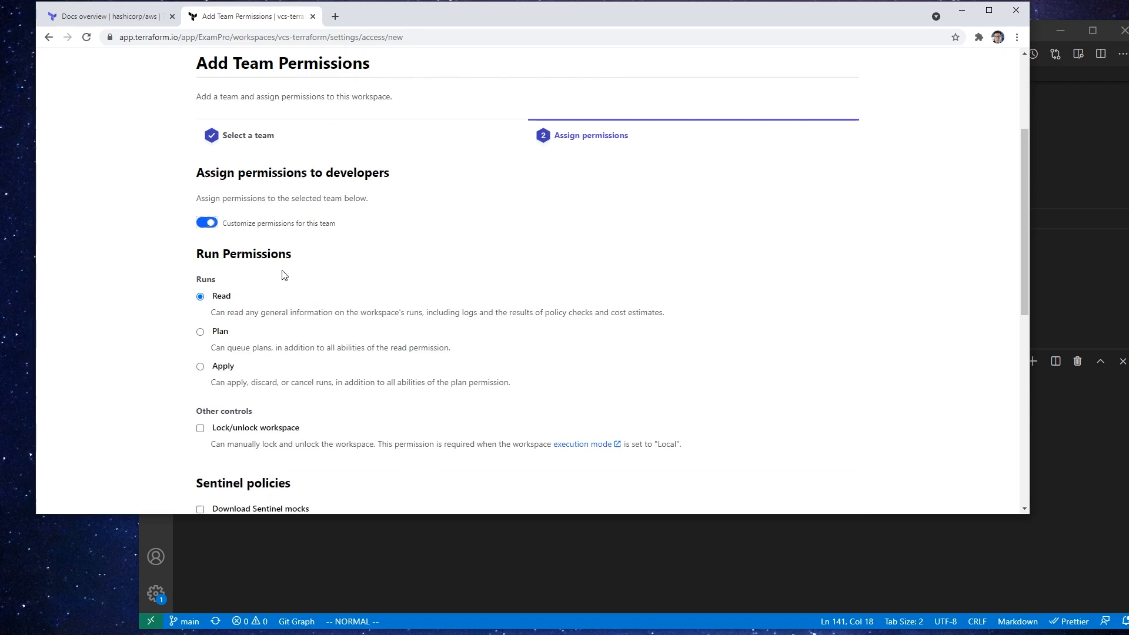
{"action": "scroll", "coordinate": [355, 263], "scroll_direction": "down", "scroll_amount": 2}
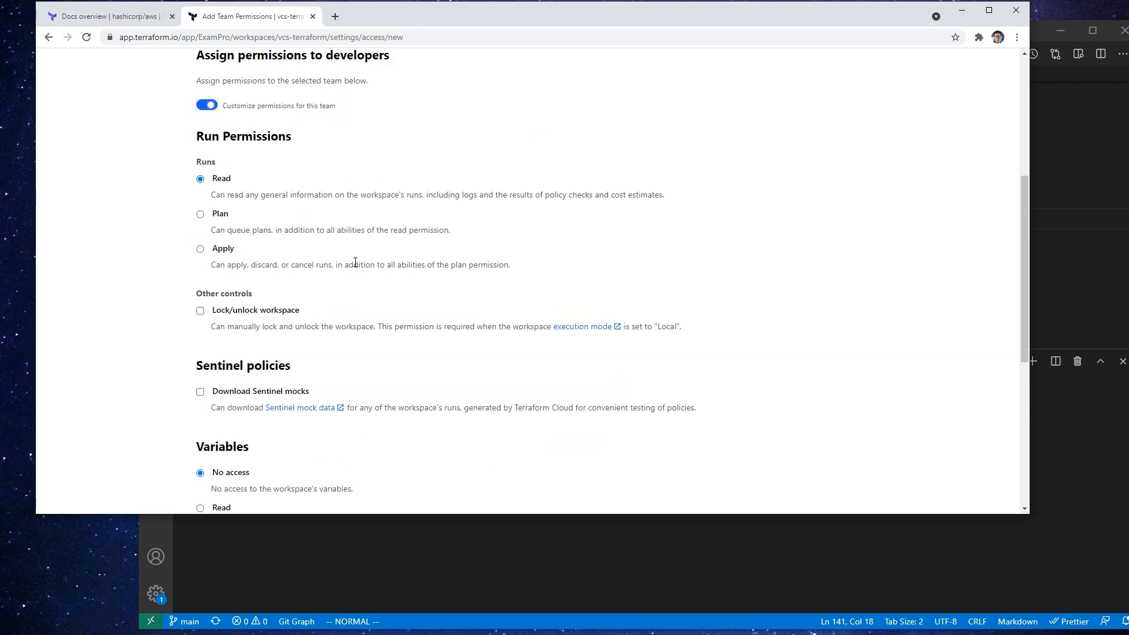
{"action": "scroll", "coordinate": [355, 263], "scroll_direction": "down", "scroll_amount": 2}
{"action": "scroll", "coordinate": [359, 279], "scroll_direction": "up", "scroll_amount": 2}
{"action": "scroll", "coordinate": [234, 256], "scroll_direction": "down", "scroll_amount": 2}
{"action": "scroll", "coordinate": [233, 256], "scroll_direction": "down", "scroll_amount": 2}
{"action": "scroll", "coordinate": [276, 263], "scroll_direction": "down", "scroll_amount": 2}
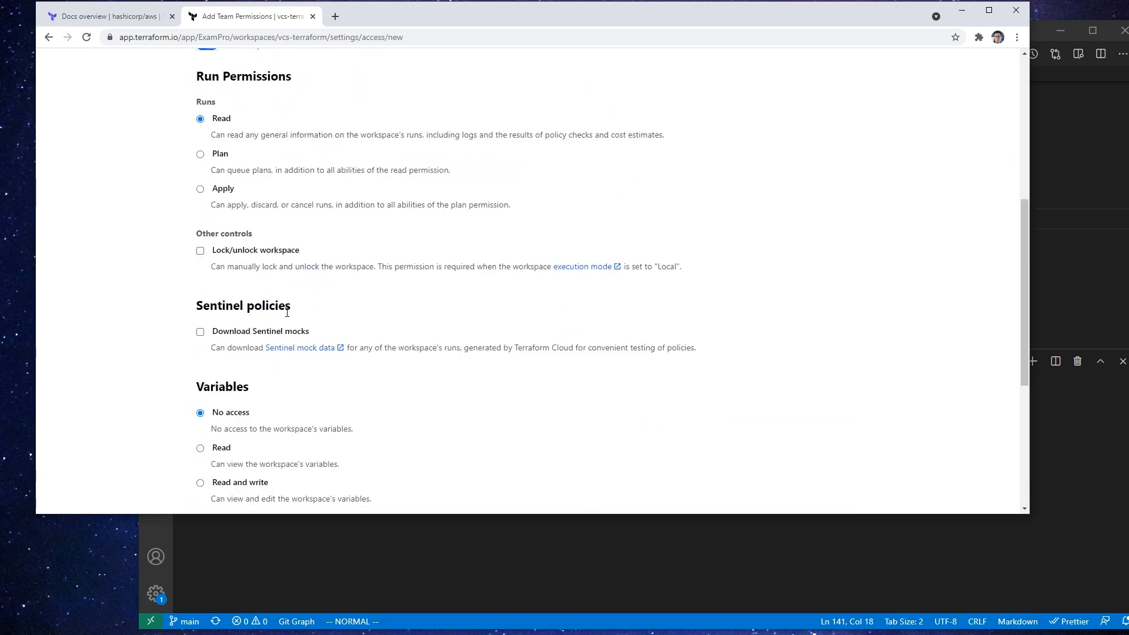
{"action": "left_click", "coordinate": [216, 156]}
{"action": "left_click", "coordinate": [201, 119]}
{"action": "scroll", "coordinate": [232, 205], "scroll_direction": "down", "scroll_amount": 1}
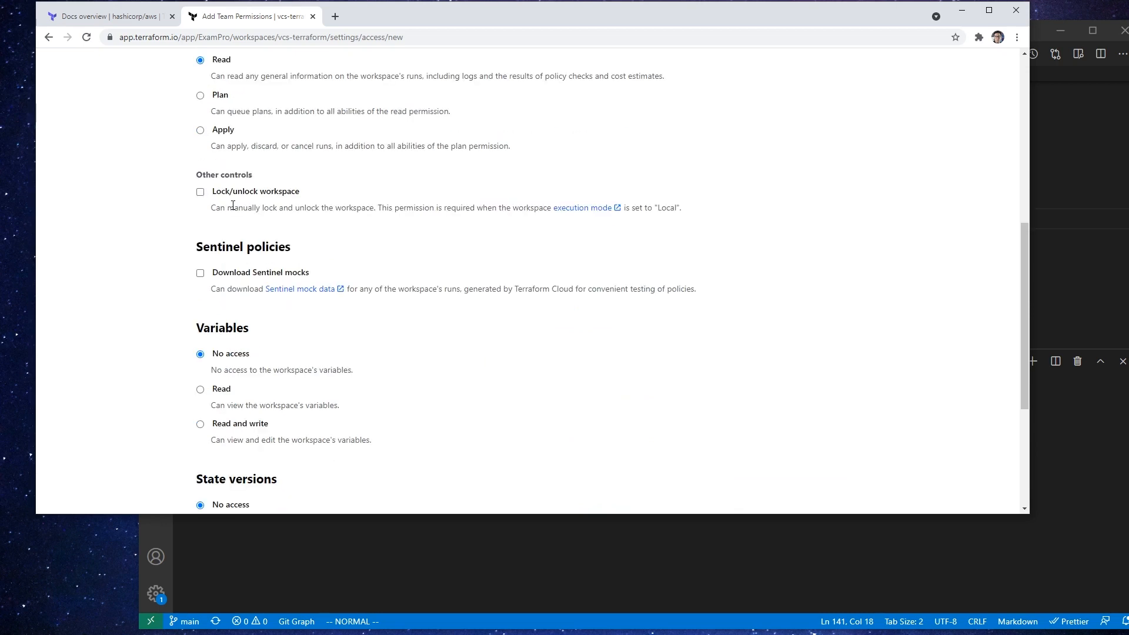
{"action": "left_click", "coordinate": [201, 192]}
{"action": "scroll", "coordinate": [201, 199], "scroll_direction": "down", "scroll_amount": 1}
{"action": "left_click", "coordinate": [200, 214]}
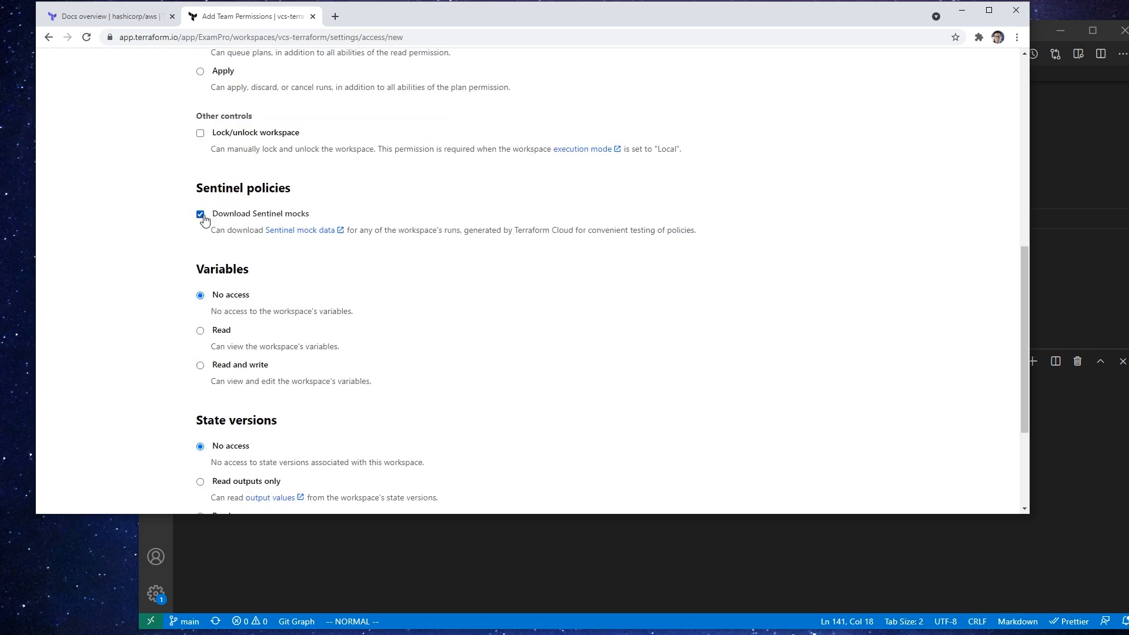
{"action": "scroll", "coordinate": [203, 216], "scroll_direction": "down", "scroll_amount": 3}
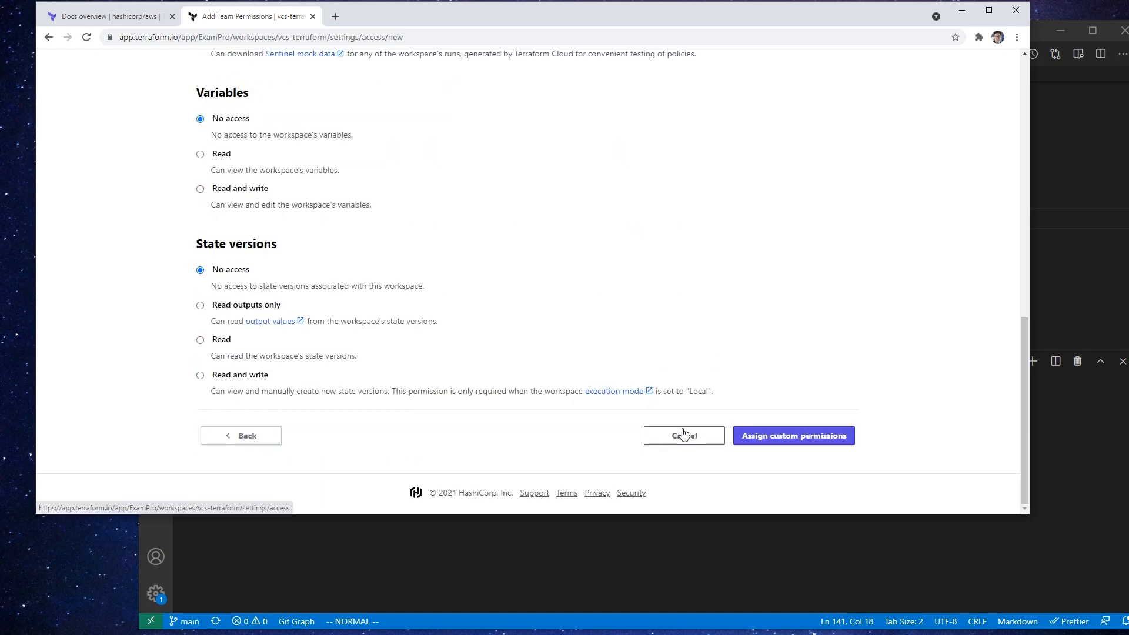
{"action": "left_click", "coordinate": [681, 435]}
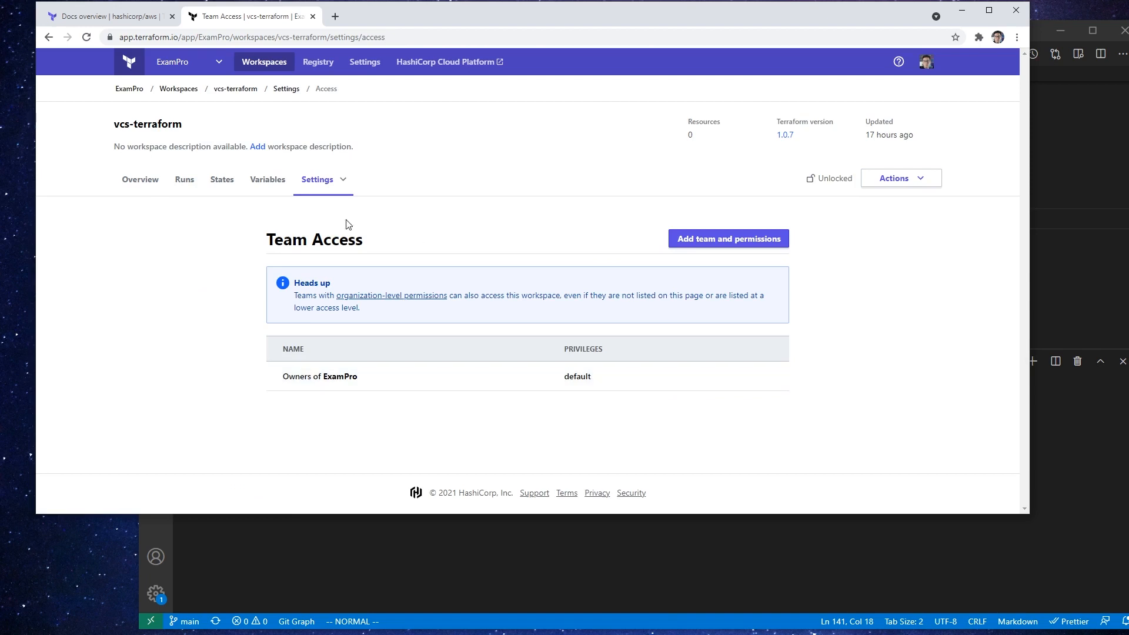
- Browse the workspace settings and organization switcher menus, then go to ExamPro's general settings
{"action": "left_click", "coordinate": [342, 181]}
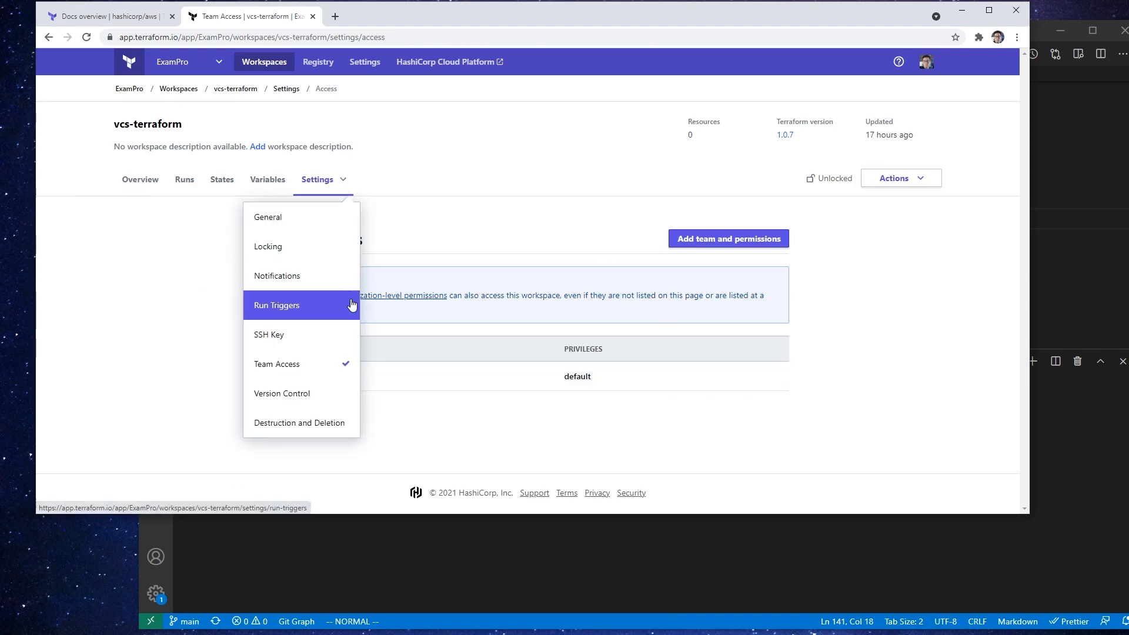
{"action": "left_click", "coordinate": [459, 237]}
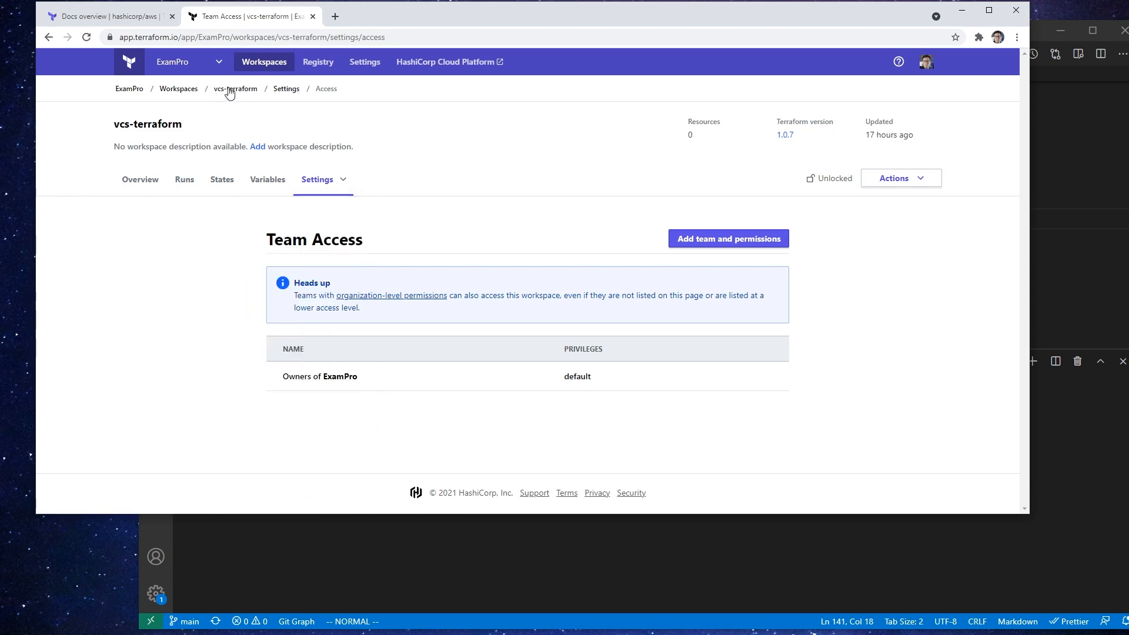
{"action": "left_click", "coordinate": [203, 61]}
{"action": "left_click", "coordinate": [482, 158]}
{"action": "left_click", "coordinate": [364, 62]}
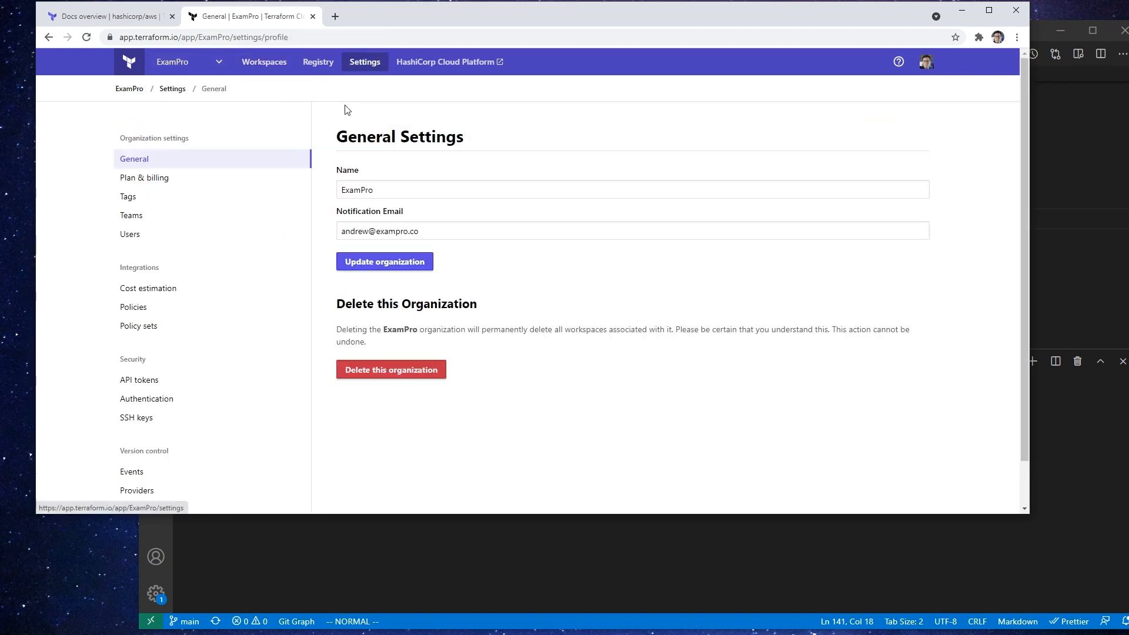
- Delete the terraform-associate user API token from the personal tokens page
{"action": "left_click", "coordinate": [192, 379]}
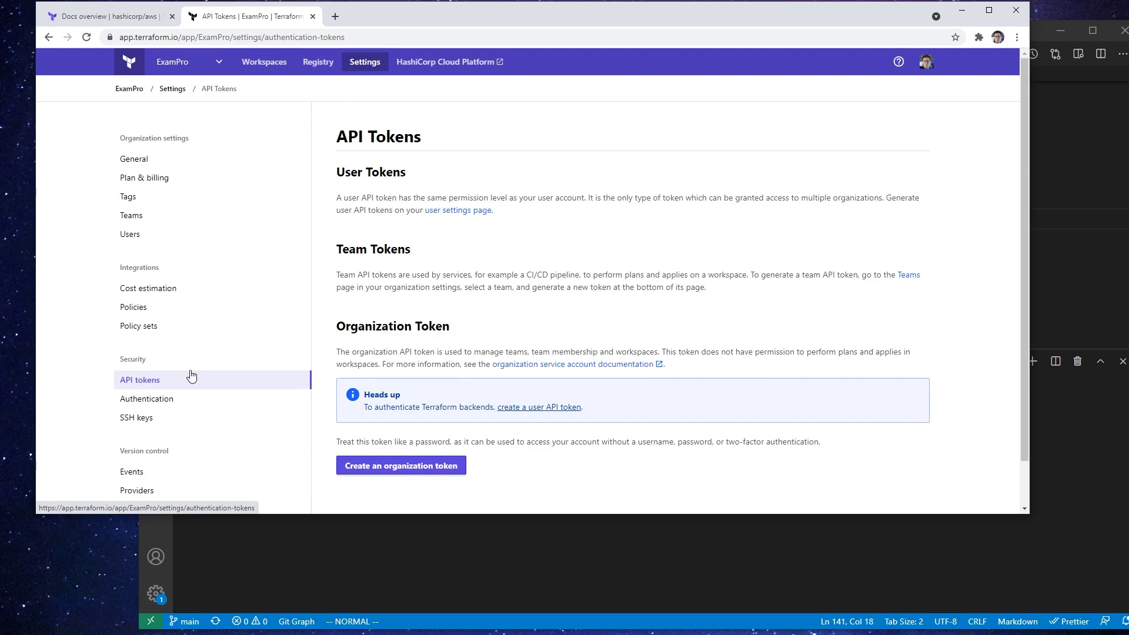
{"action": "left_click", "coordinate": [538, 407]}
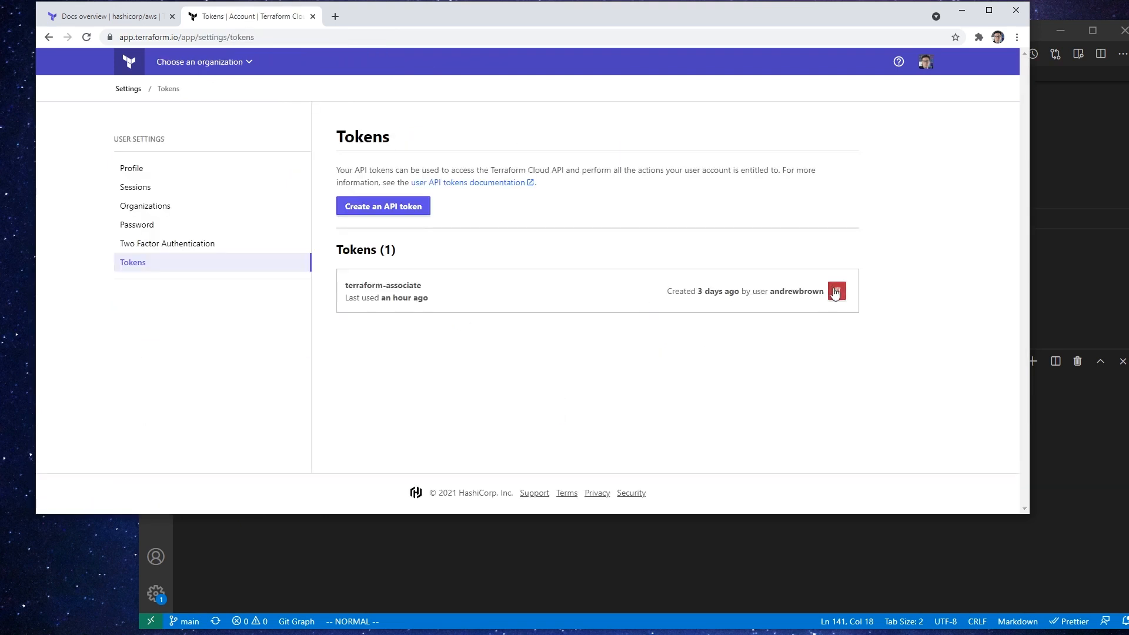
{"action": "left_click", "coordinate": [838, 291]}
{"action": "left_click", "coordinate": [399, 331]}
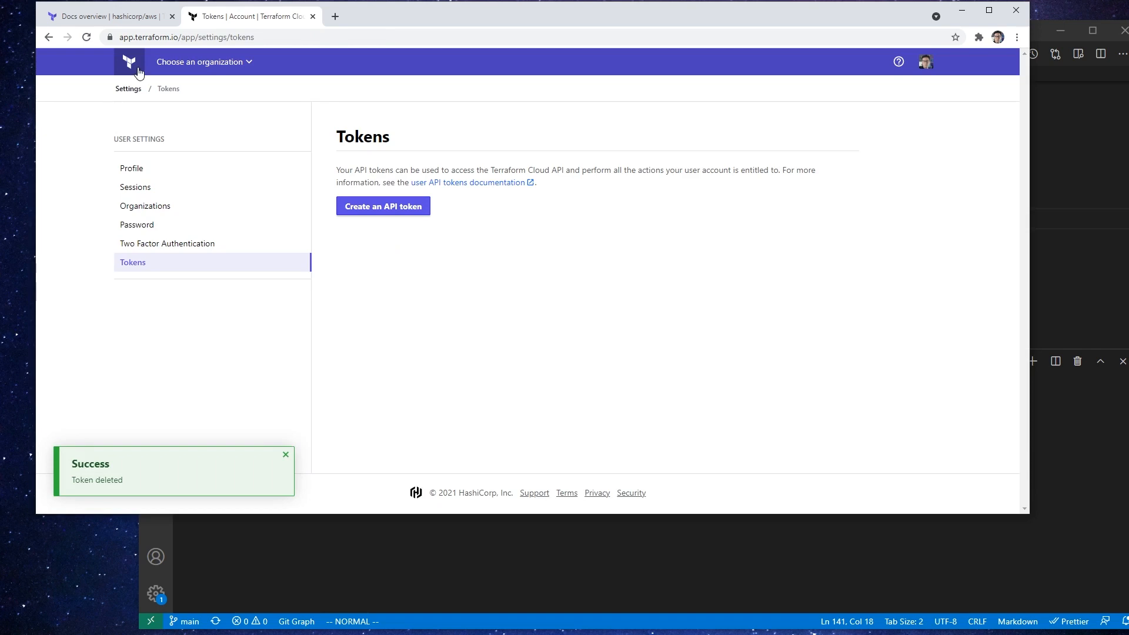
- Switch back to the ExamPro organization's workspaces list
{"action": "left_click", "coordinate": [203, 62]}
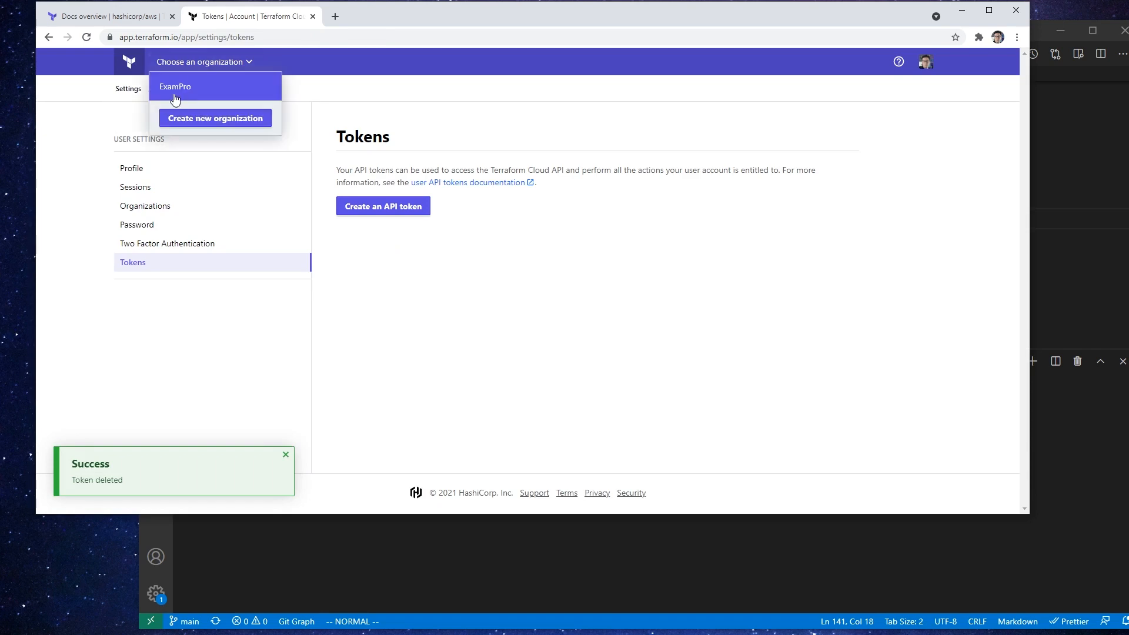
{"action": "left_click", "coordinate": [175, 86]}
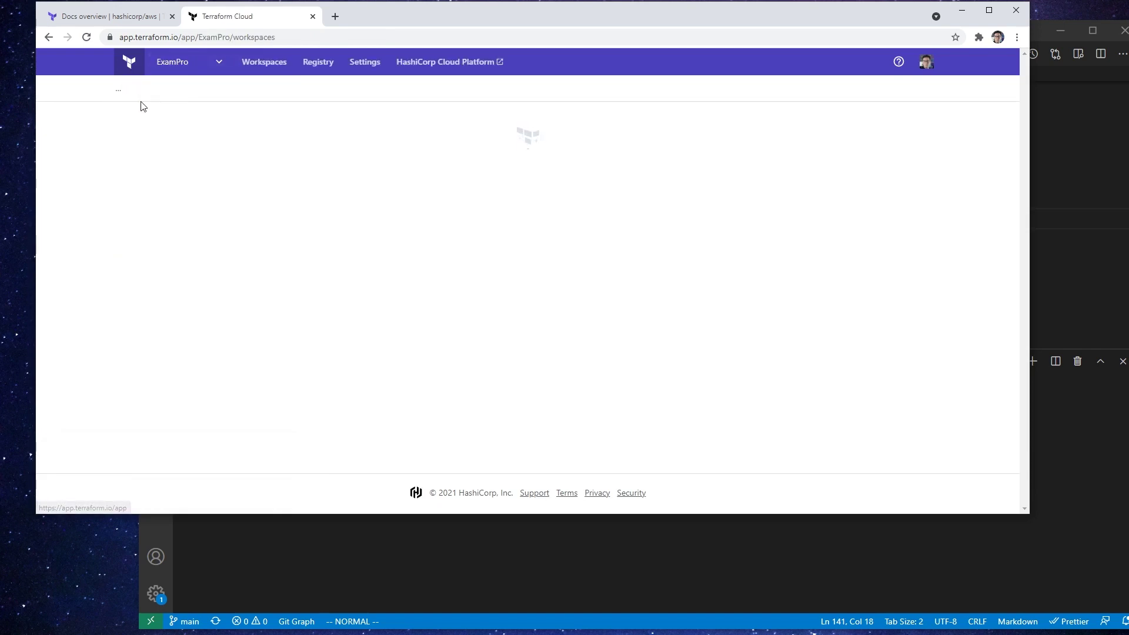
{"action": "left_click", "coordinate": [364, 62]}
{"action": "left_click", "coordinate": [131, 216]}
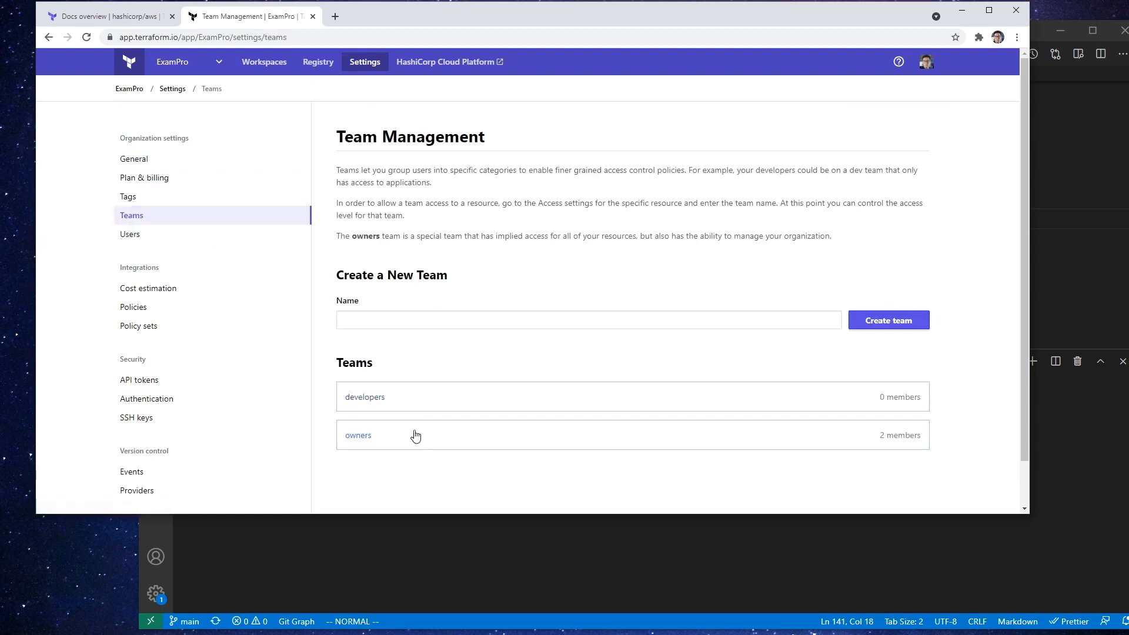
{"action": "left_click", "coordinate": [365, 397]}
{"action": "scroll", "coordinate": [418, 346], "scroll_direction": "down", "scroll_amount": 3}
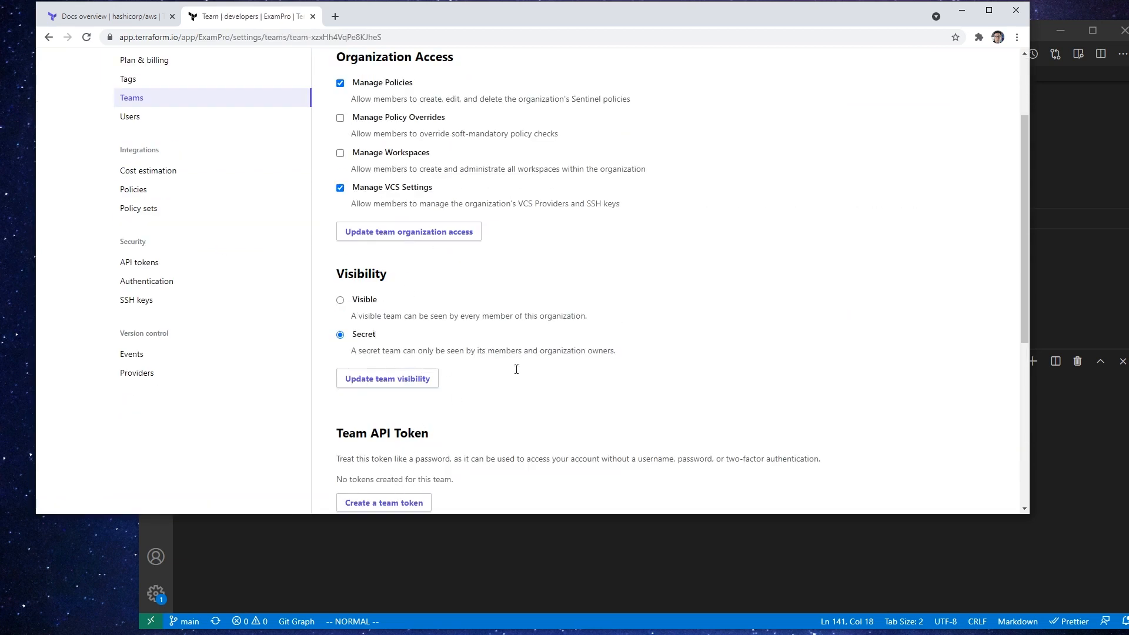
{"action": "scroll", "coordinate": [516, 369], "scroll_direction": "up", "scroll_amount": 3}
{"action": "left_click", "coordinate": [925, 62]}
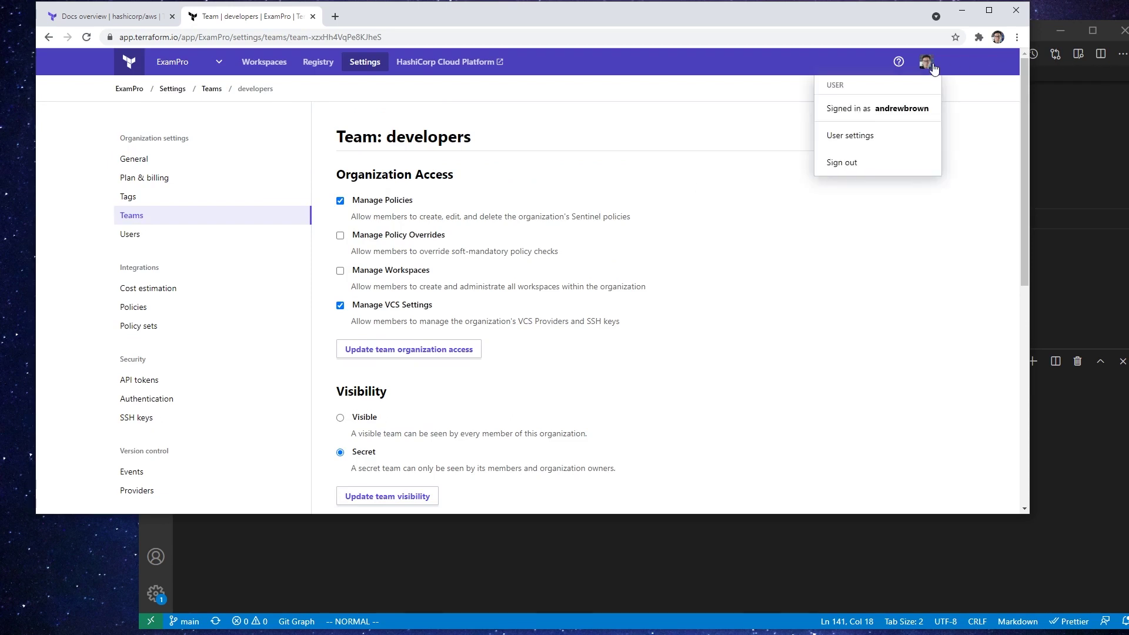
{"action": "left_click", "coordinate": [869, 138]}
{"action": "left_click", "coordinate": [132, 262]}
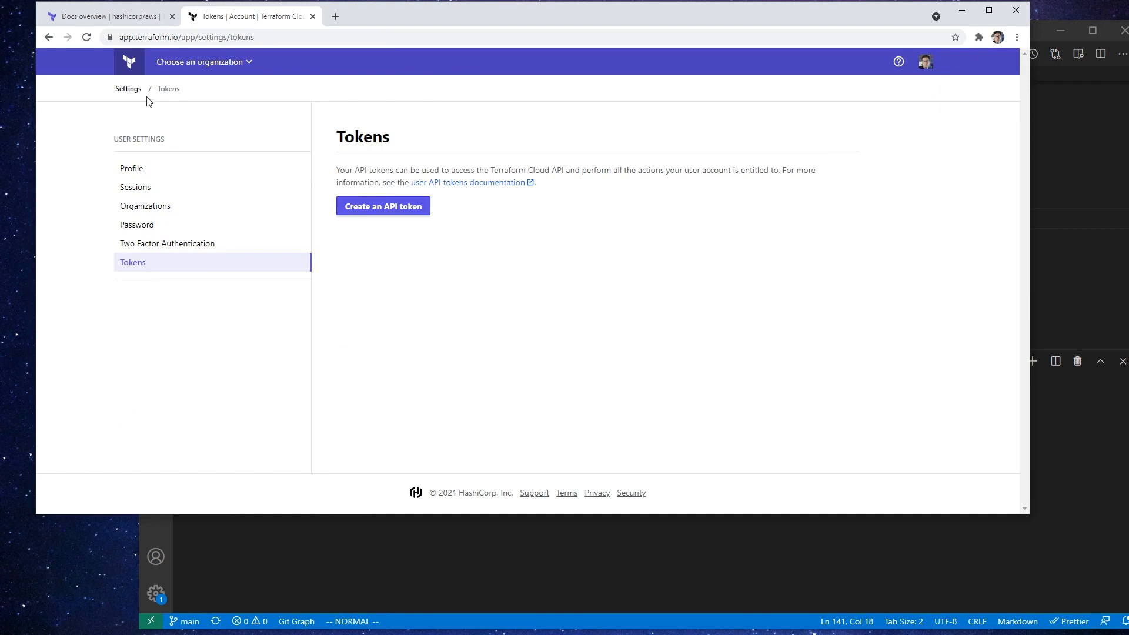
{"action": "left_click", "coordinate": [128, 62]}
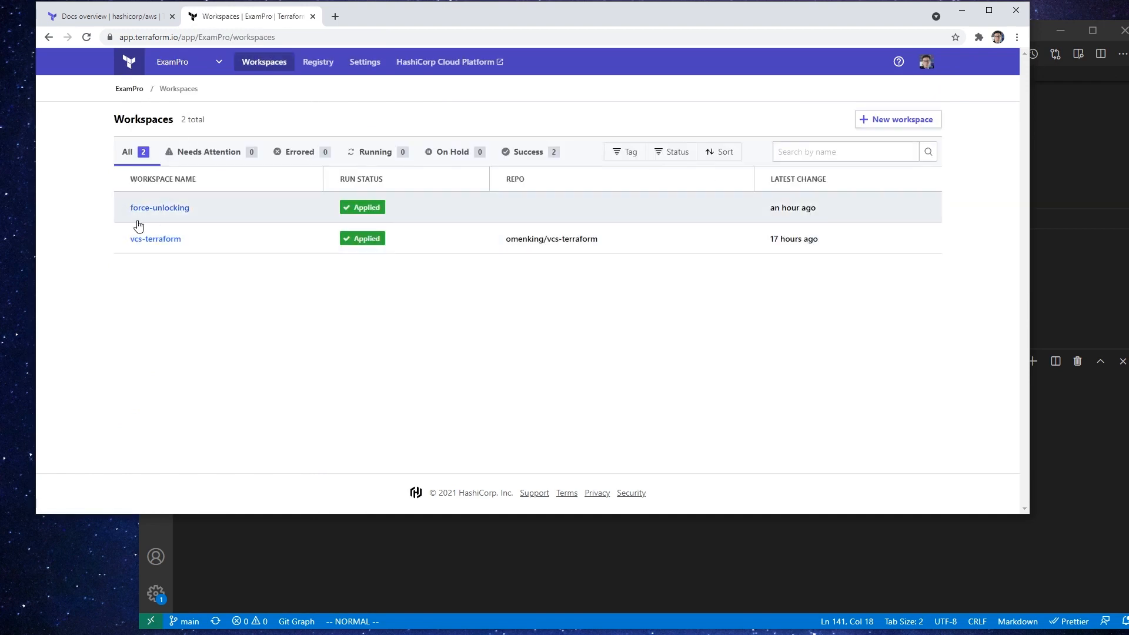
- Inspect the vcs-terraform workspace and its settings sections, then return to VS Code
{"action": "left_click", "coordinate": [173, 240]}
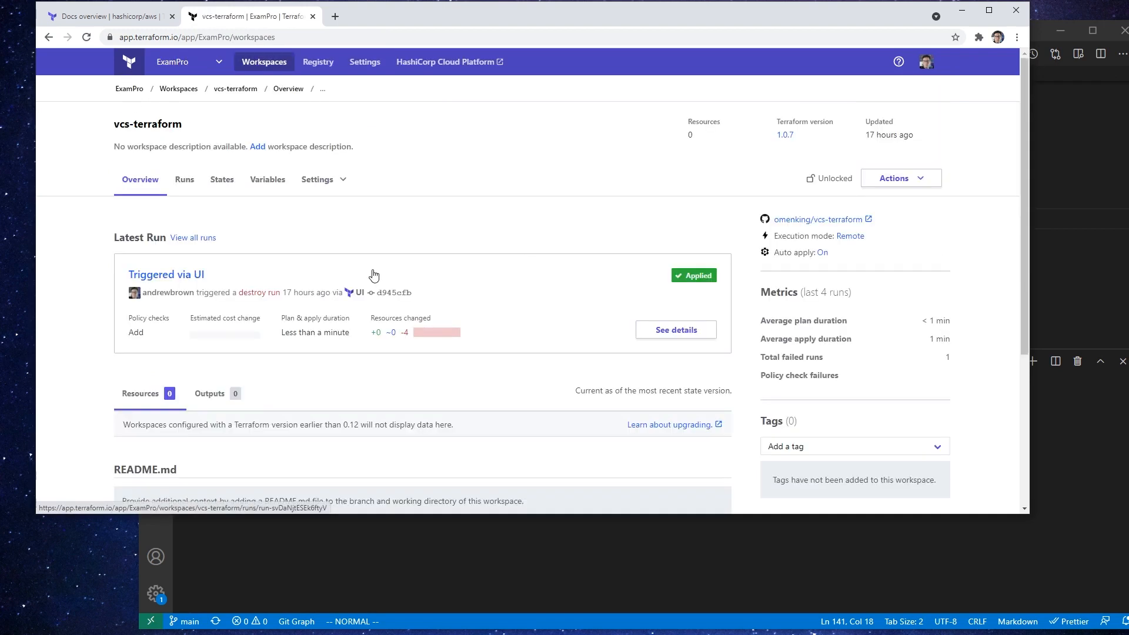
{"action": "left_click", "coordinate": [321, 180]}
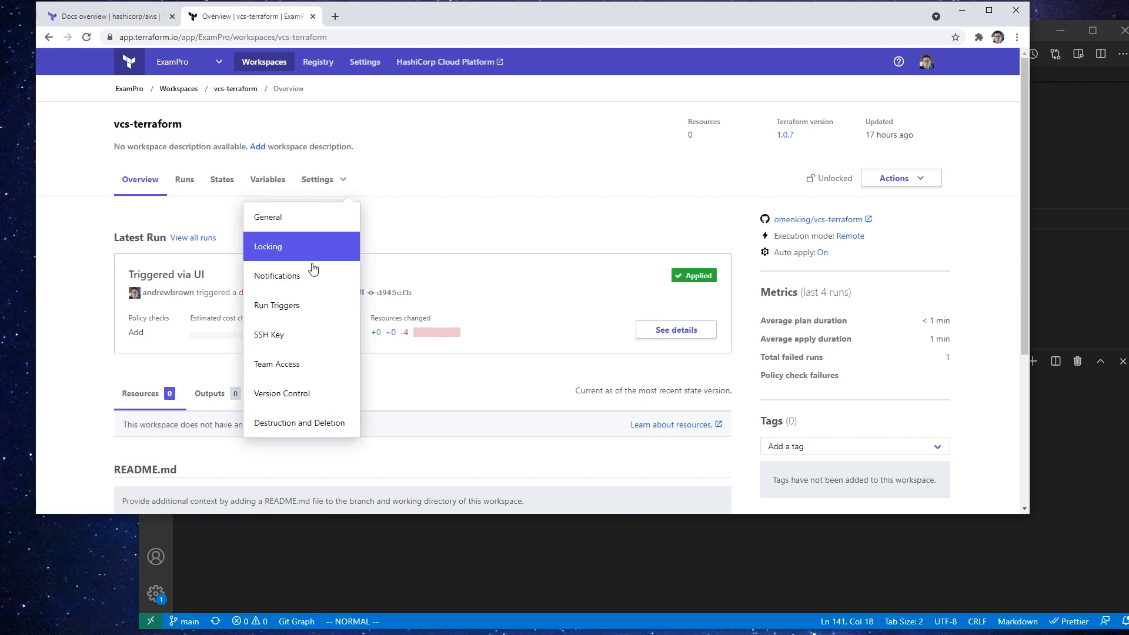
{"action": "left_click", "coordinate": [435, 209]}
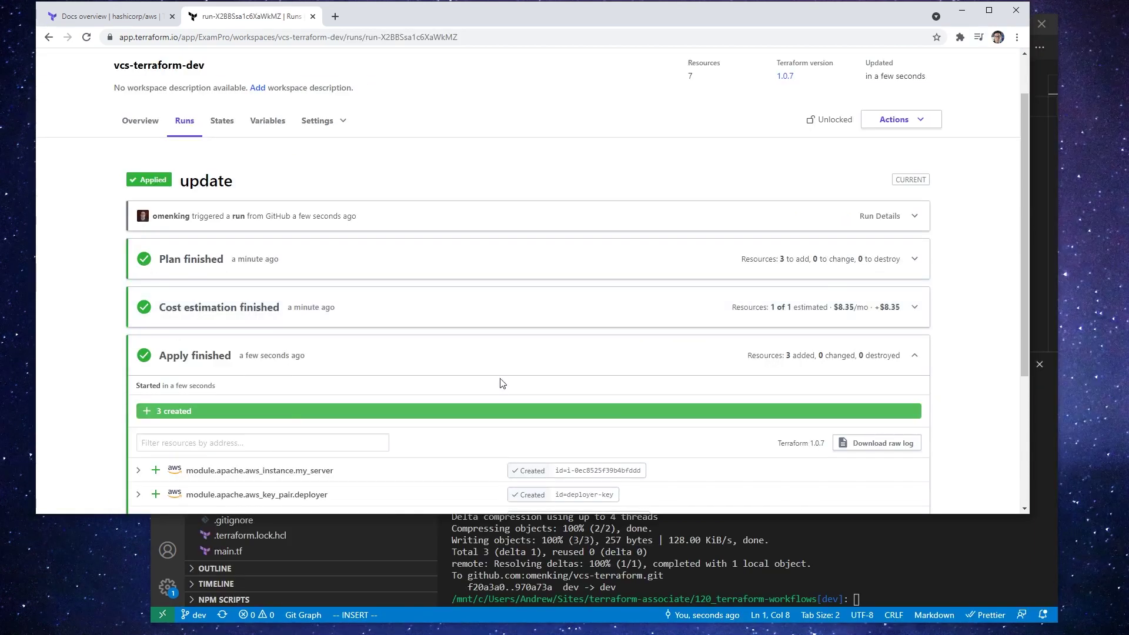
{"action": "scroll", "coordinate": [500, 383], "scroll_direction": "down", "scroll_amount": 2}
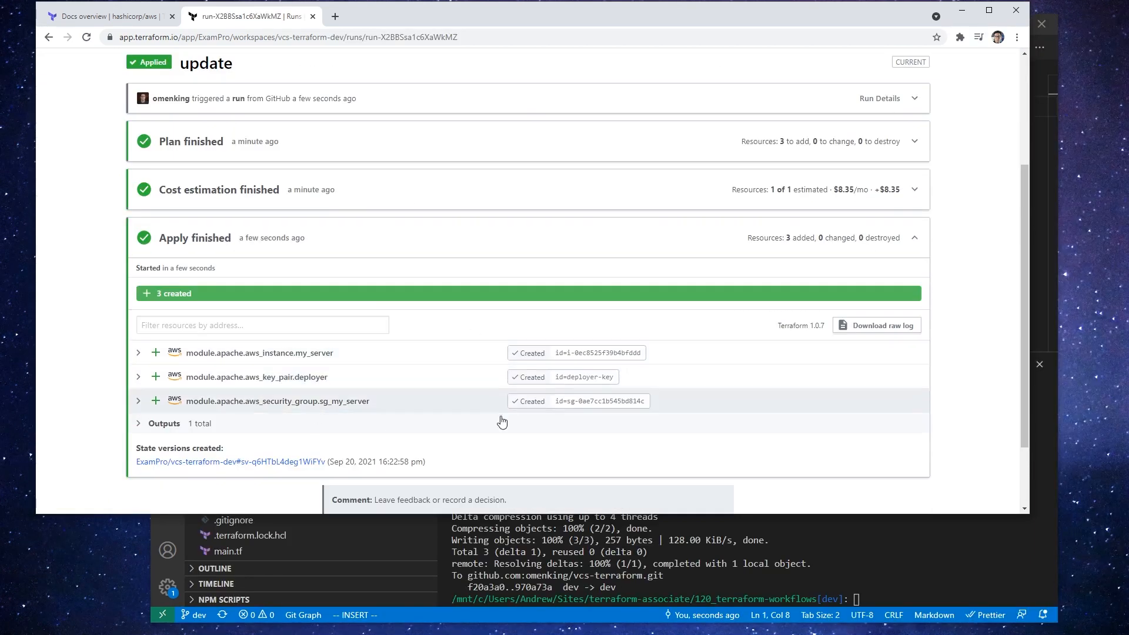
{"action": "left_click", "coordinate": [703, 527]}
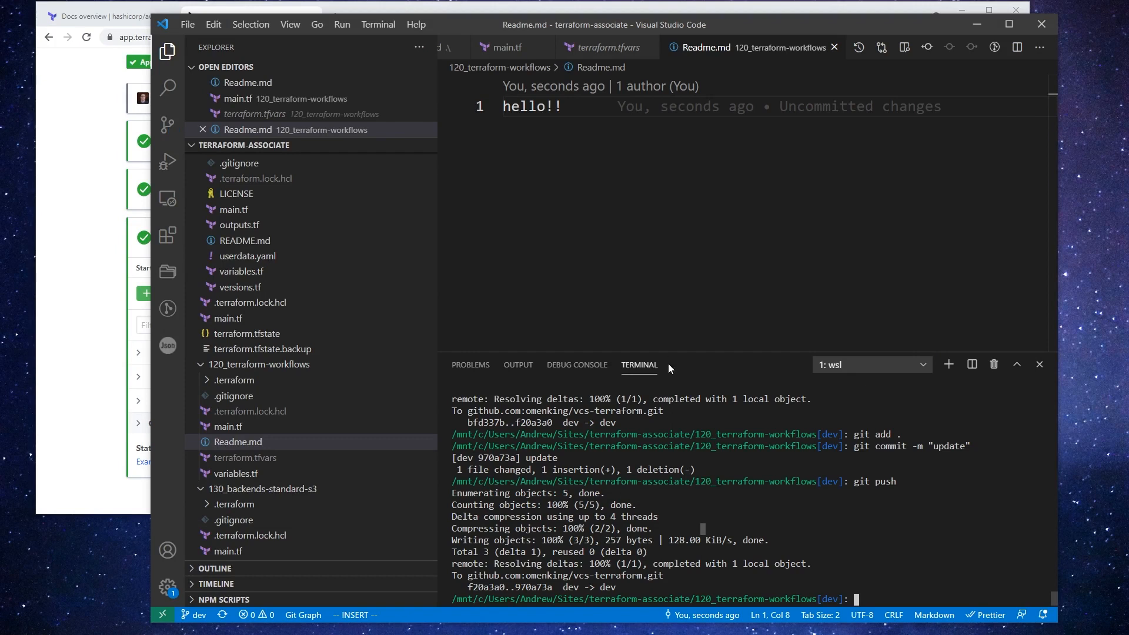
- In main.tf line 7, use workspace prefix 'vcs-terraform_' instead of a name and save
{"action": "left_click", "coordinate": [507, 46]}
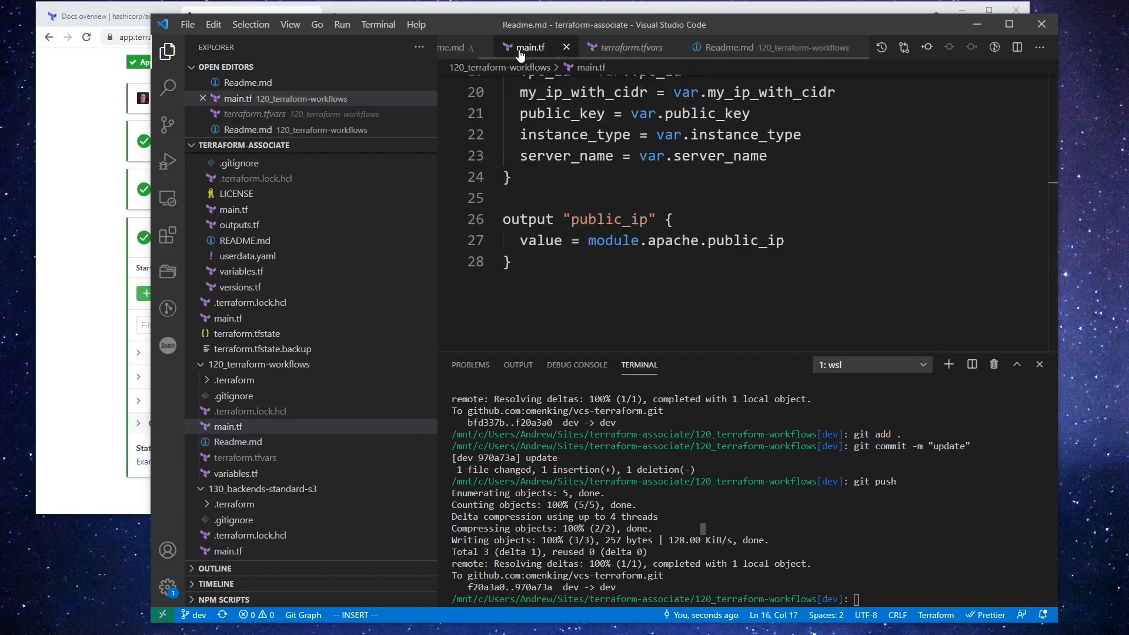
{"action": "scroll", "coordinate": [657, 196], "scroll_direction": "up", "scroll_amount": 8}
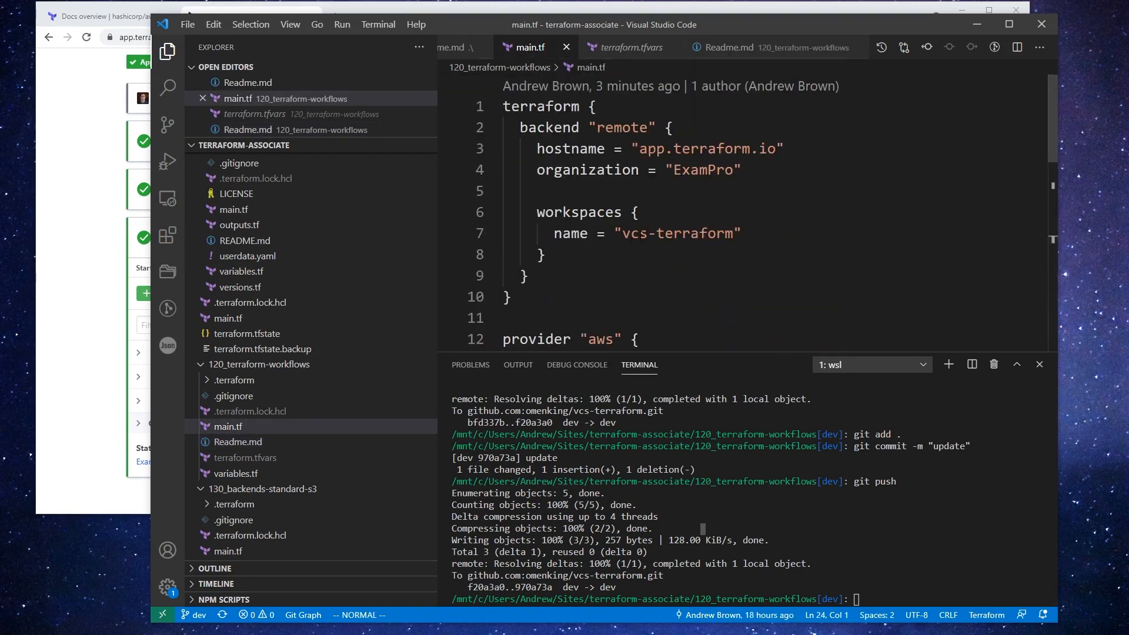
{"action": "left_click", "coordinate": [628, 234]}
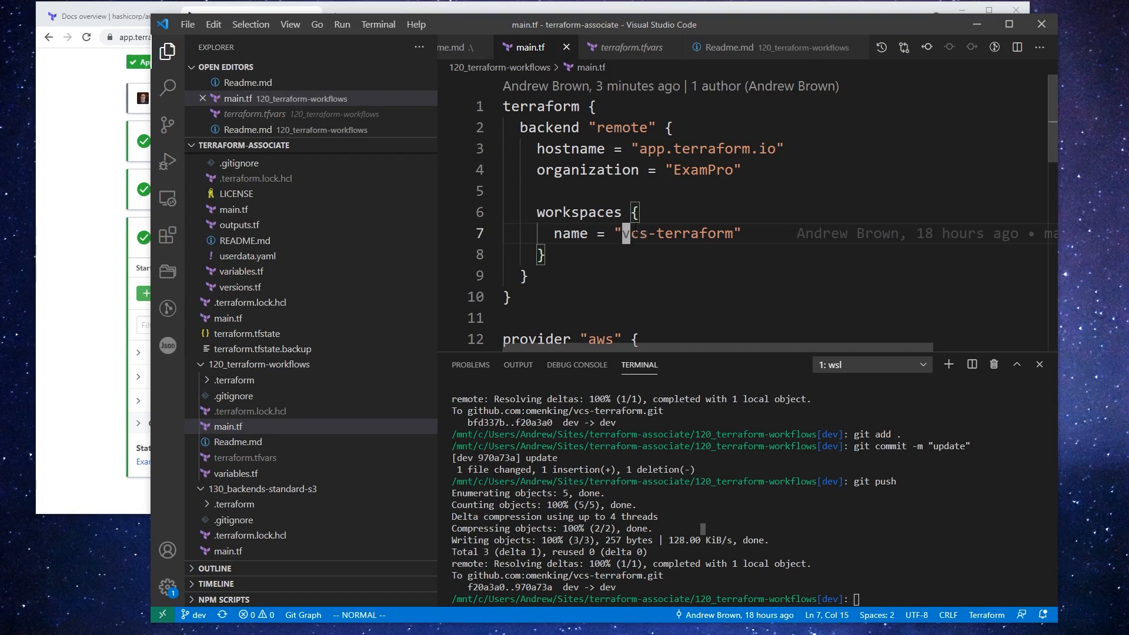
{"action": "type", "text": "bciwprefix"}
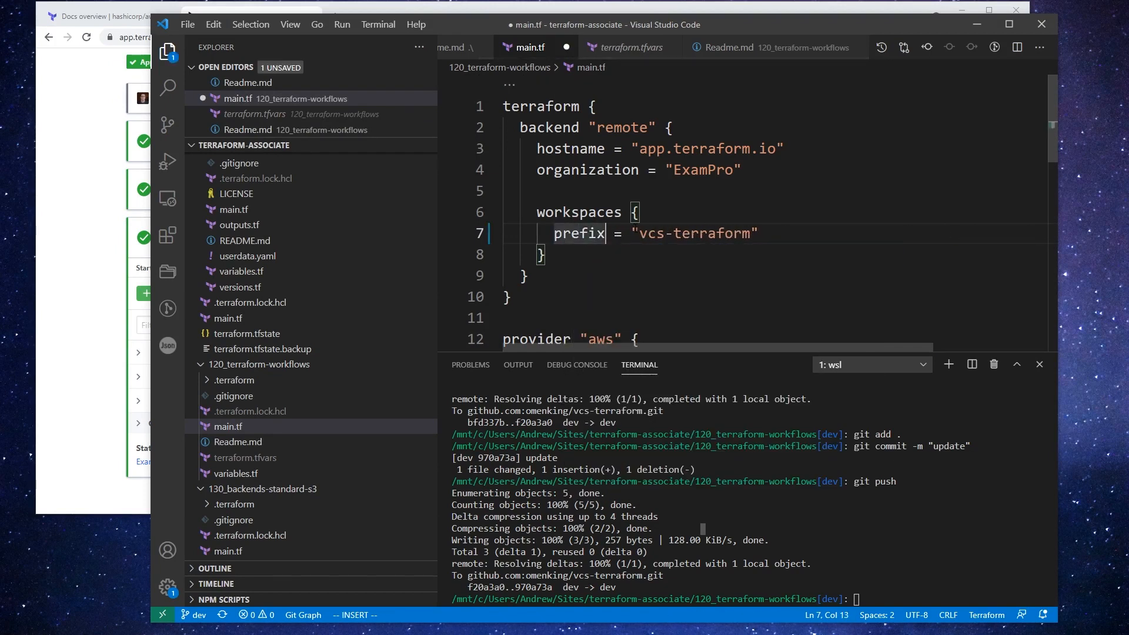
{"action": "key", "text": "Escape"}
{"action": "key", "text": "l"}
{"action": "key", "text": "l"}
{"action": "key", "text": "l"}
{"action": "key", "text": "l"}
{"action": "key", "text": "l"}
{"action": "key", "text": "l"}
{"action": "key", "text": "l"}
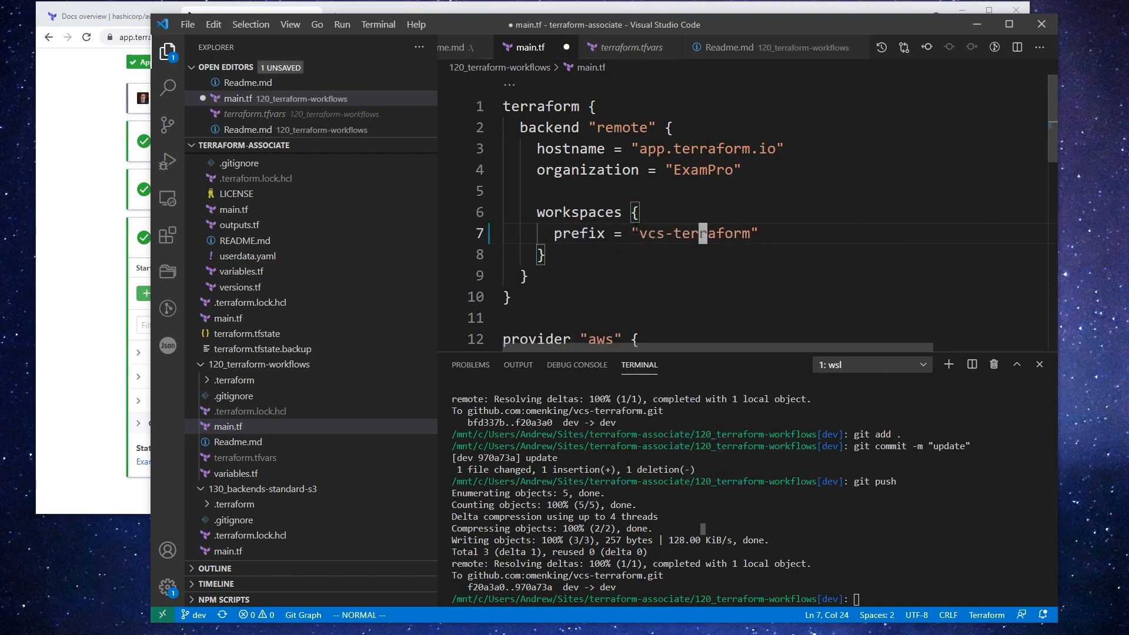
{"action": "key", "text": "l"}
{"action": "key", "text": "l"}
{"action": "key", "text": "l"}
{"action": "type", "text": "aform_"}
{"action": "key", "text": "ctrl+s"}
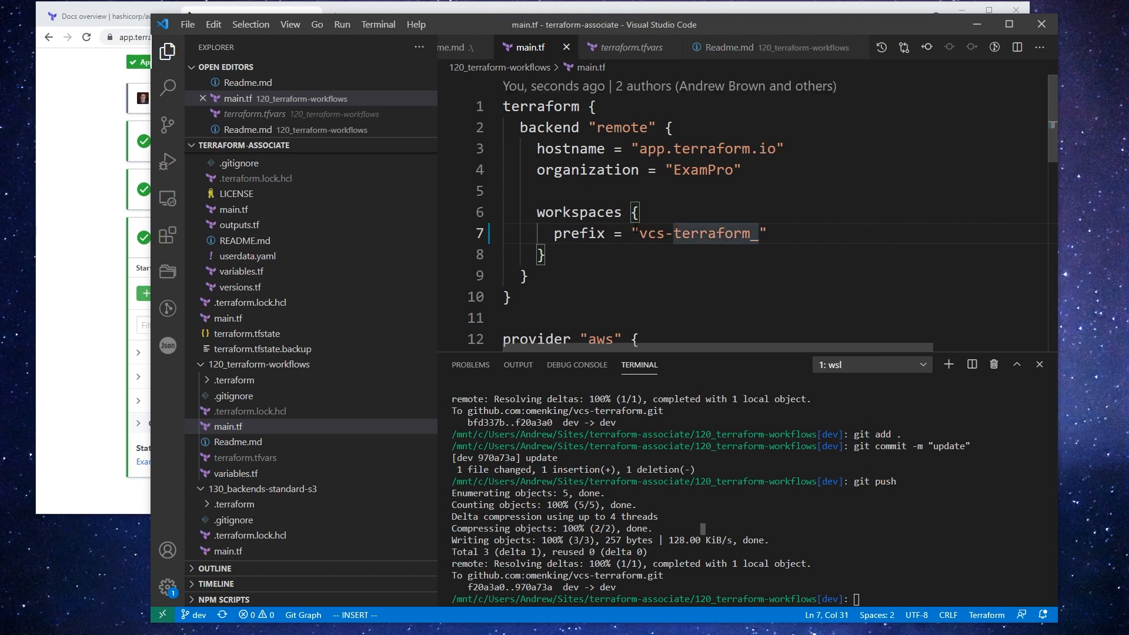
- Run terraform init in the terminal and check the Terraform Cloud run page
{"action": "key", "text": "ctrl+grave"}
{"action": "type", "text": "ter"}
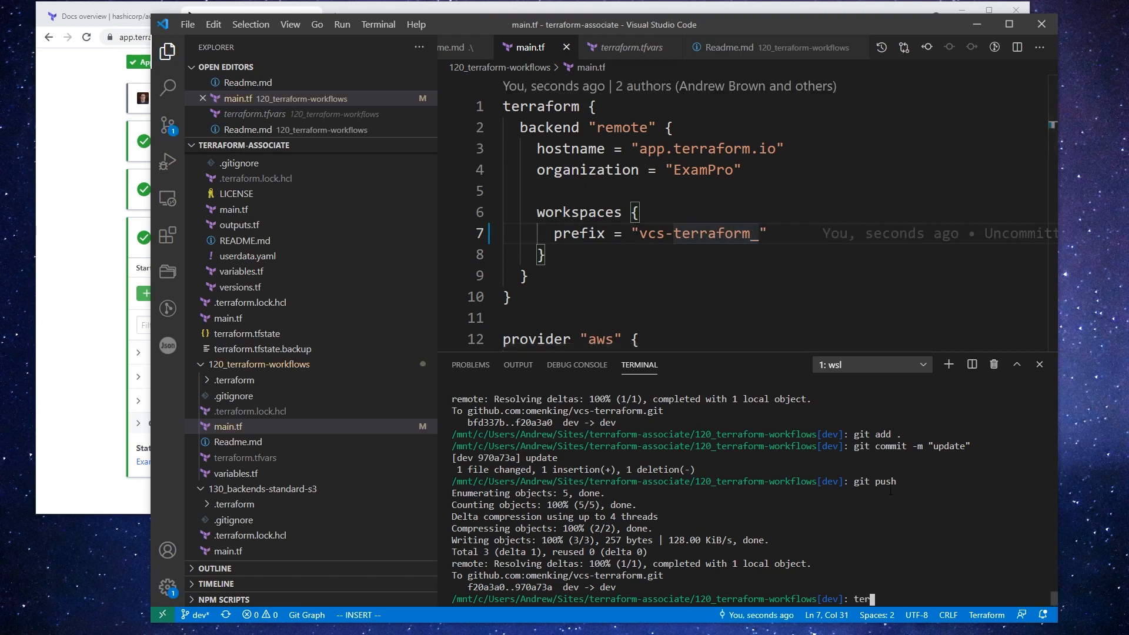
{"action": "type", "text": "raform init"}
{"action": "key", "text": "Return"}
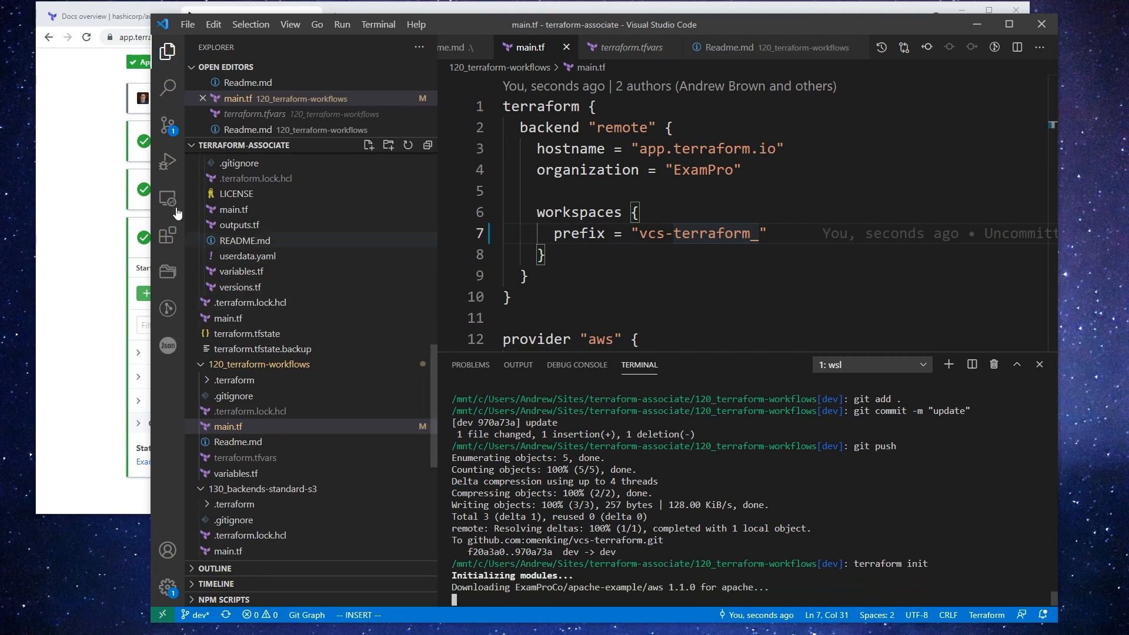
{"action": "left_click", "coordinate": [89, 264]}
{"action": "scroll", "coordinate": [353, 264], "scroll_direction": "up", "scroll_amount": 3}
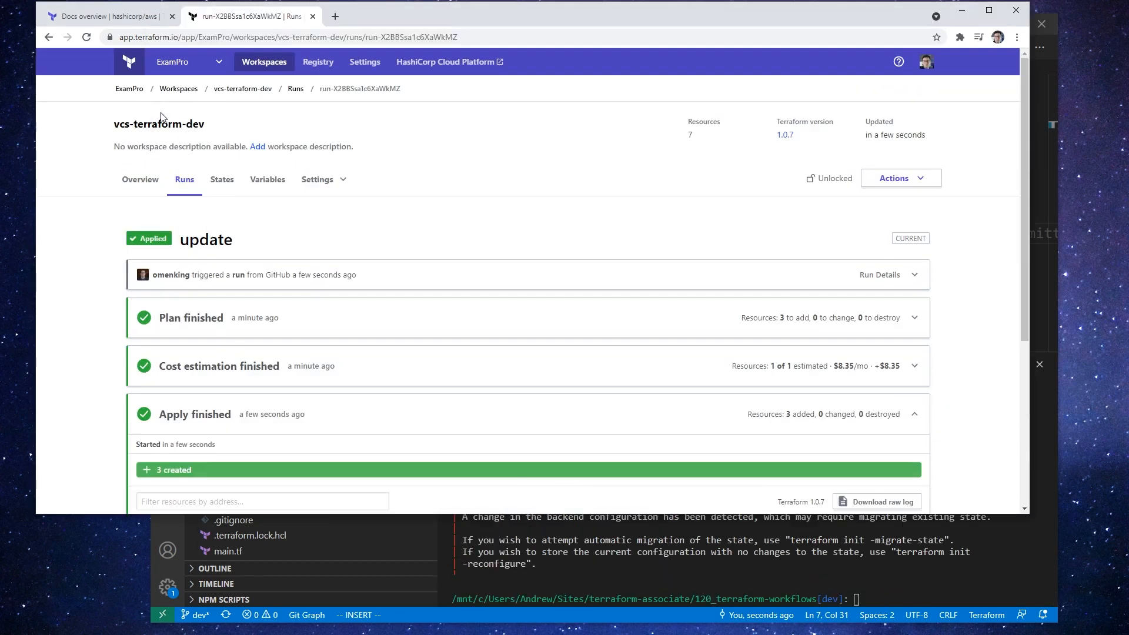
- Change the workspace prefix on line 7 to 'vcs-terraform-' and save main.tf
{"action": "left_click", "coordinate": [1078, 429]}
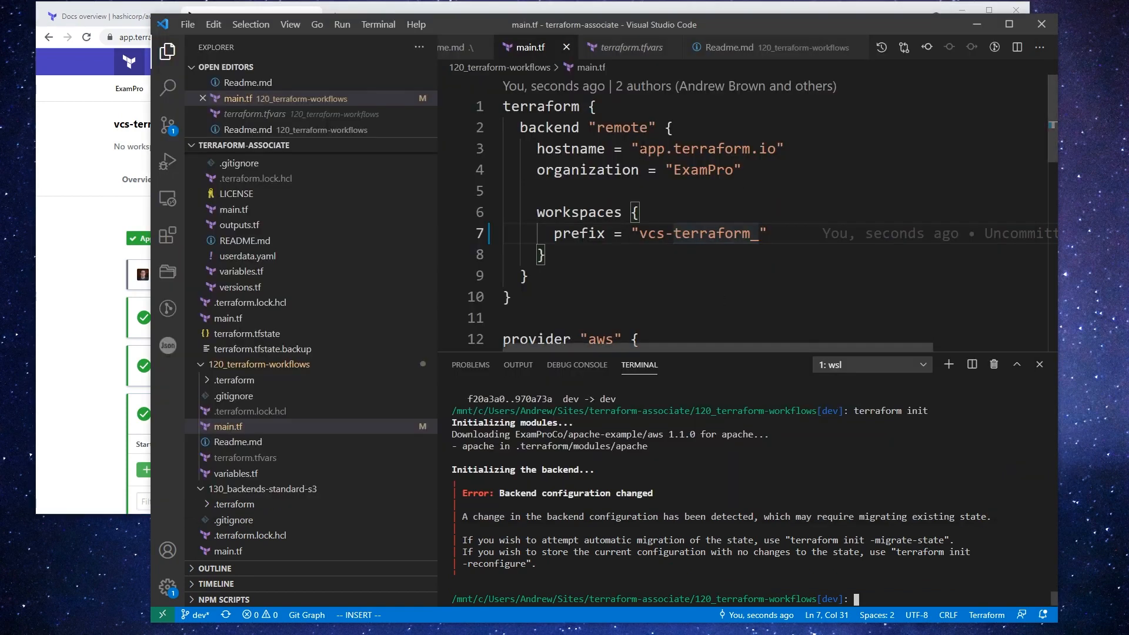
{"action": "left_click", "coordinate": [751, 232]}
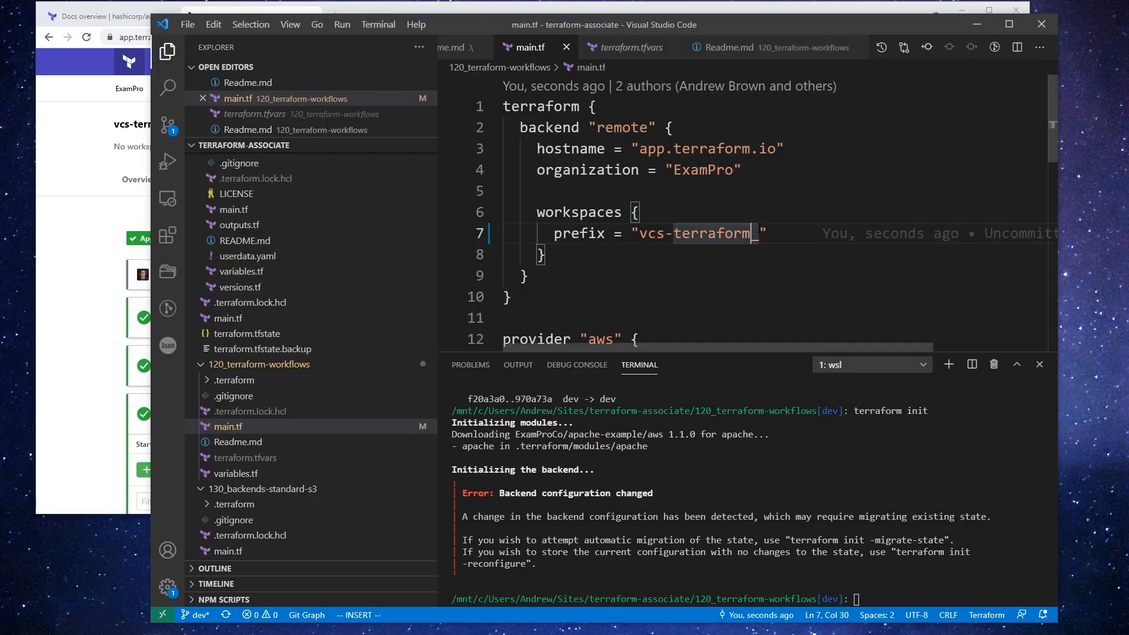
{"action": "type", "text": "-"}
{"action": "key", "text": "Escape"}
{"action": "key", "text": "ctrl+s"}
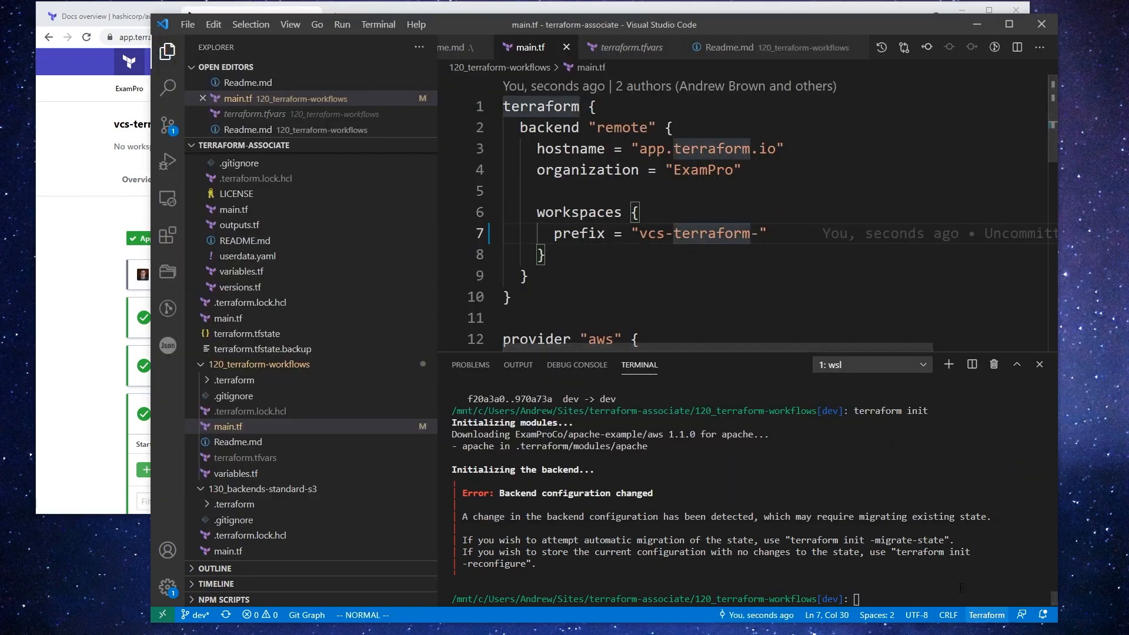
- Run terraform init -migrate-state in the terminal after fixing the command
{"action": "left_click", "coordinate": [750, 525]}
{"action": "type", "text": "git commit -m \"update\""}
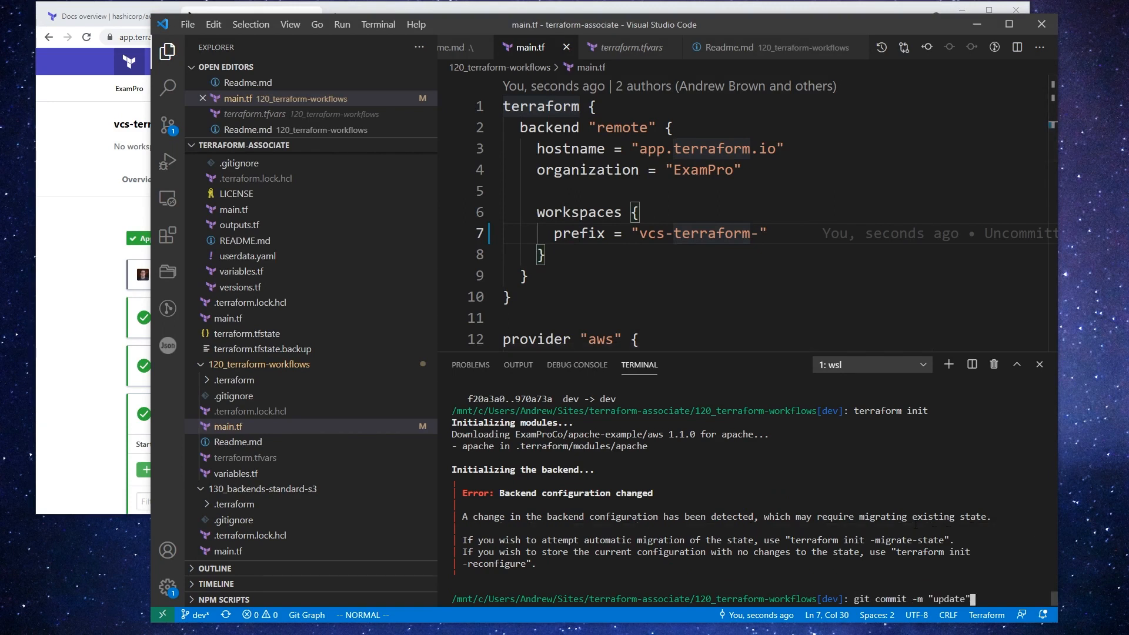
{"action": "key", "text": "Up"}
{"action": "key", "text": "Down"}
{"action": "key", "text": "Up"}
{"action": "key", "text": "BackSpace"}
{"action": "key", "text": "BackSpace"}
{"action": "key", "text": "BackSpace"}
{"action": "type", "text": "terraform push"}
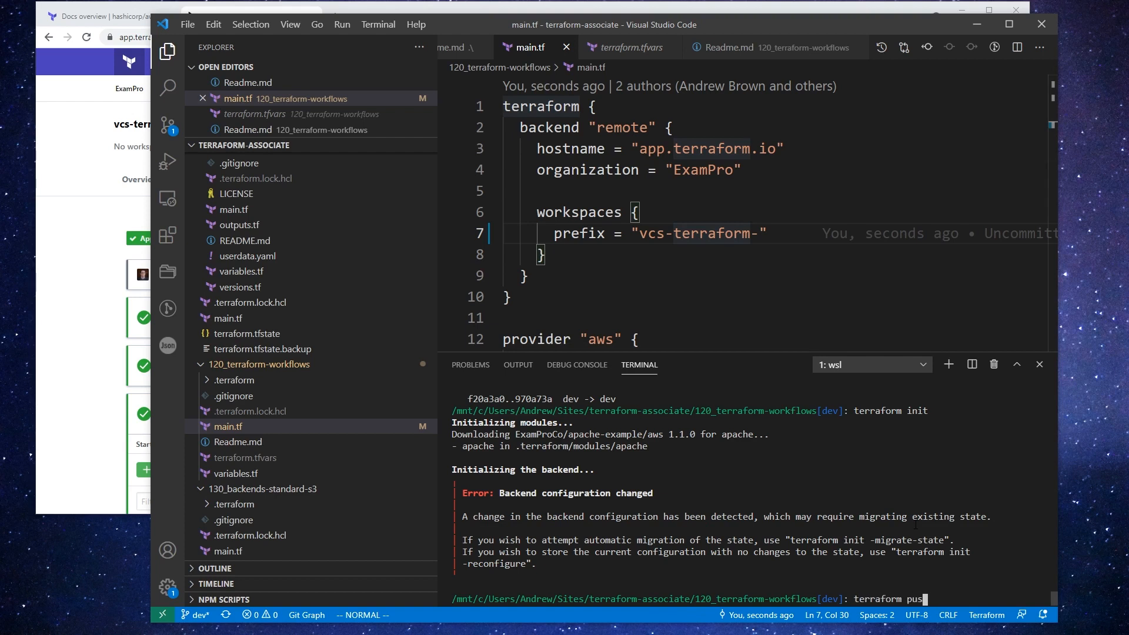
{"action": "key", "text": "BackSpace"}
{"action": "key", "text": "BackSpace"}
{"action": "key", "text": "BackSpace"}
{"action": "type", "text": "terrafo"}
{"action": "type", "text": "rm init --"}
{"action": "key", "text": "BackSpace"}
{"action": "type", "text": "migrate-state"}
{"action": "key", "text": "Return"}
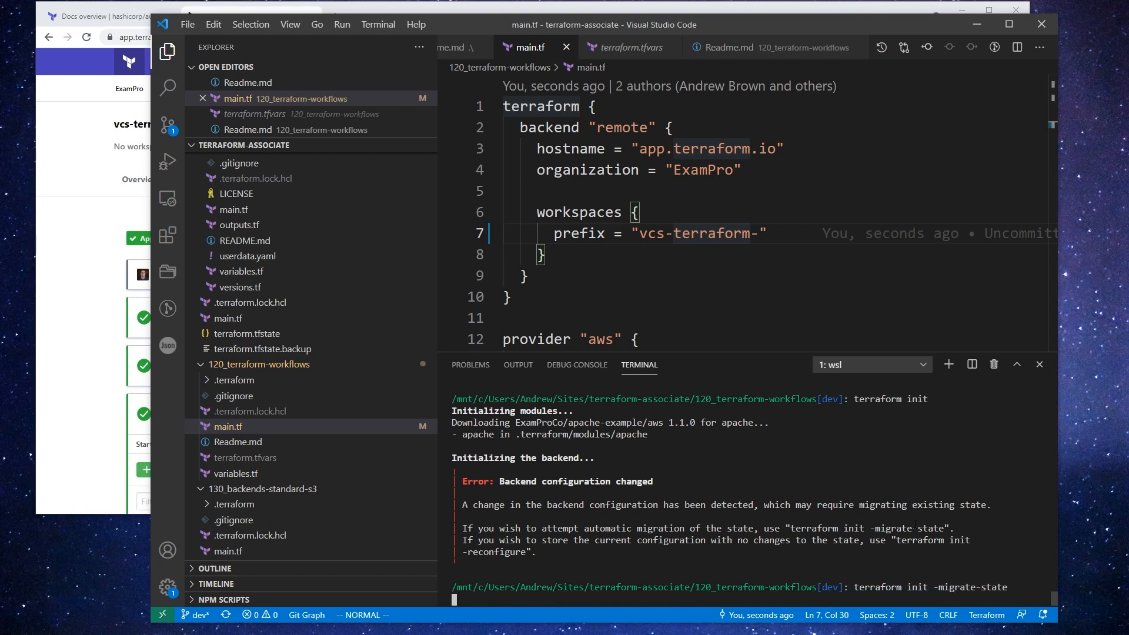
- Check vcs-terraform in the Terraform Cloud workspaces list, then return to the terminal prompt
{"action": "left_click", "coordinate": [88, 266]}
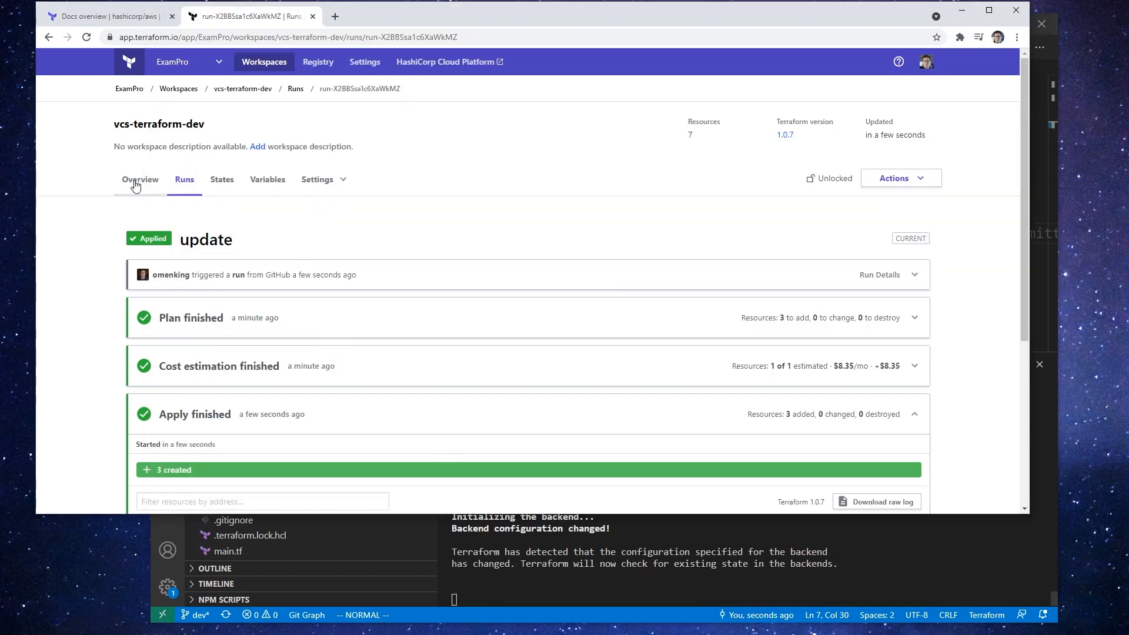
{"action": "left_click", "coordinate": [191, 93]}
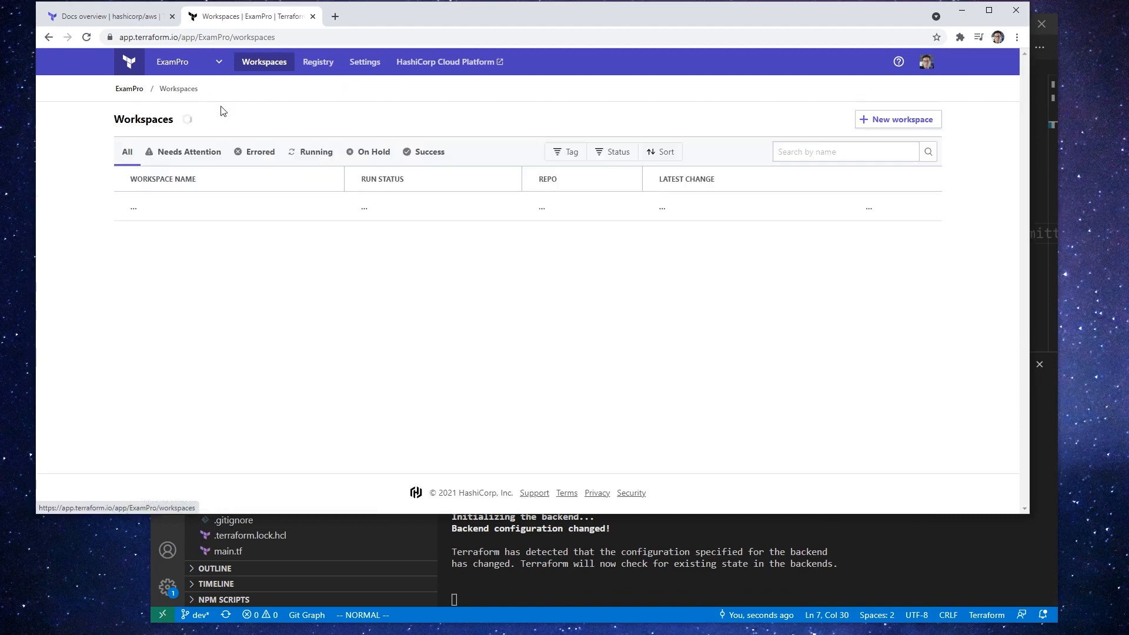
{"action": "left_click", "coordinate": [173, 211]}
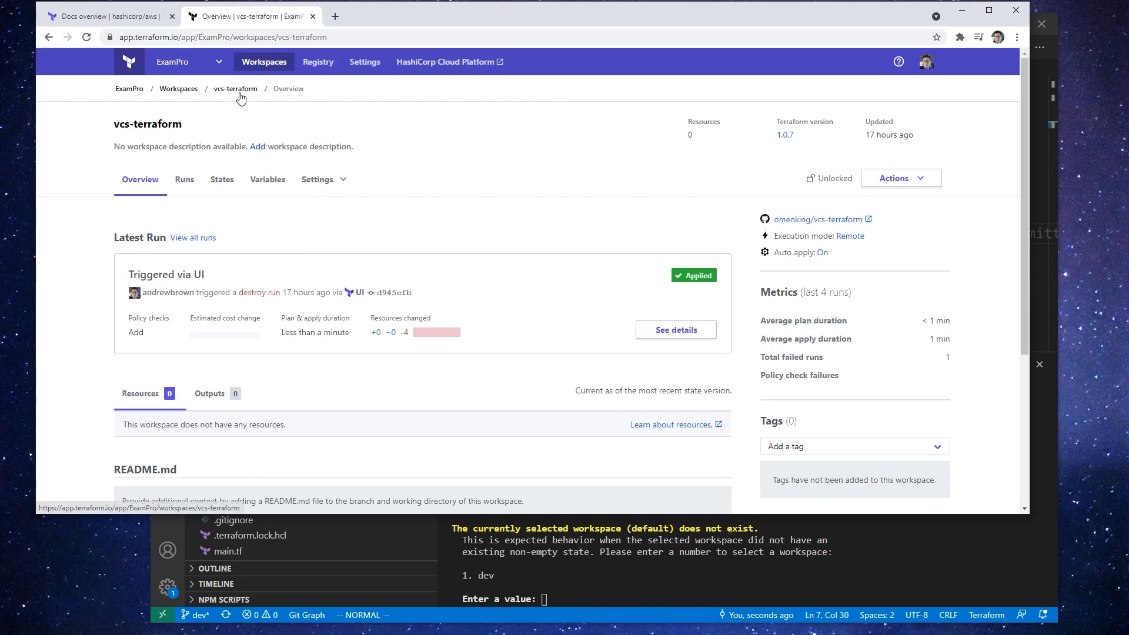
{"action": "left_click", "coordinate": [180, 88]}
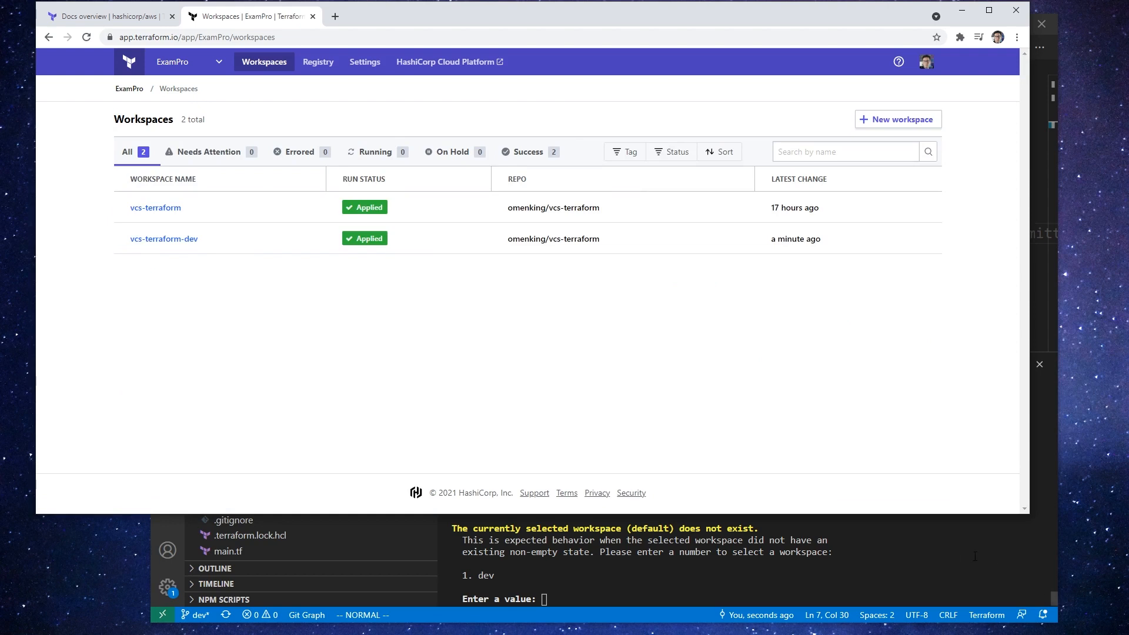
{"action": "key", "text": "alt+Tab"}
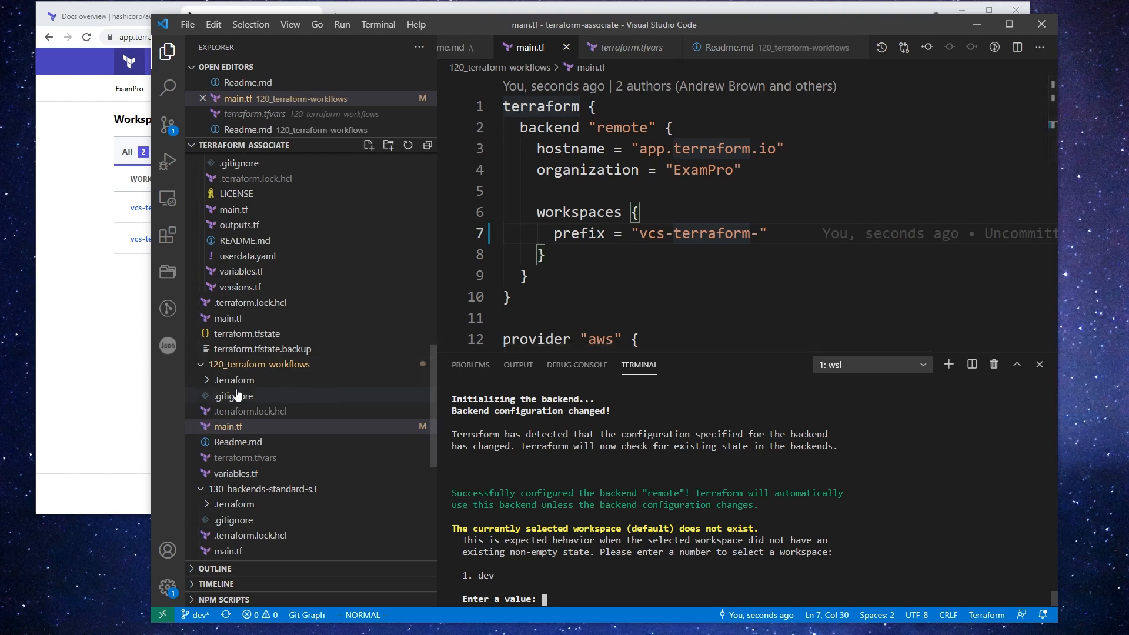
- Abort terraform init at the workspace 'Enter a value' prompt with Ctrl+C, then refocus Terraform Cloud
{"action": "mouse_move", "coordinate": [309, 354]}
{"action": "left_click", "coordinate": [79, 290]}
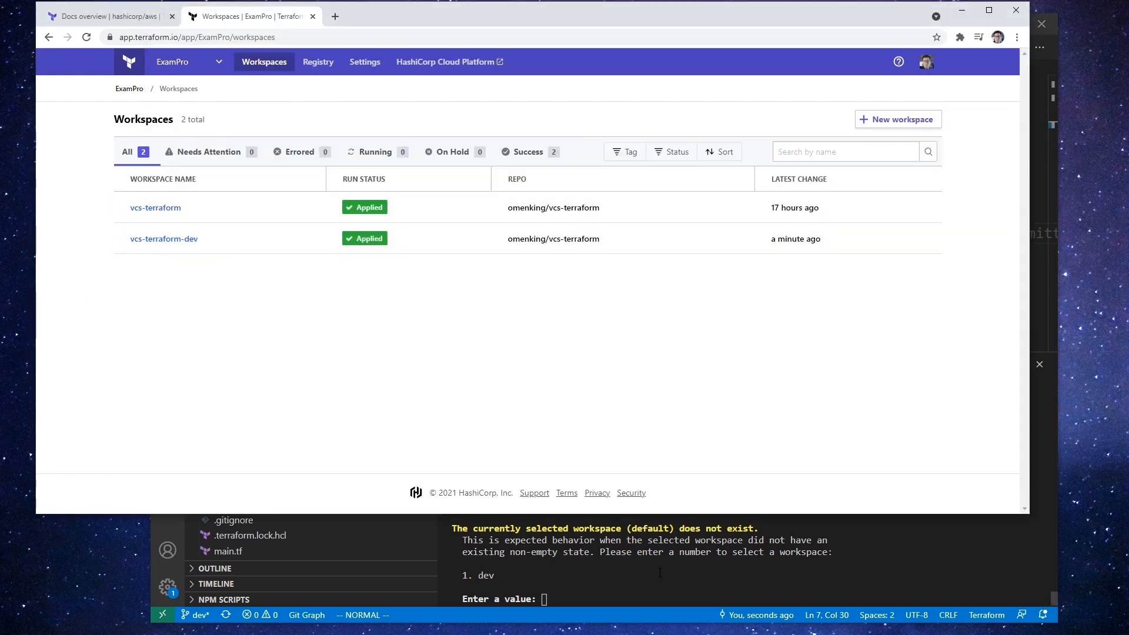
{"action": "left_click", "coordinate": [546, 600]}
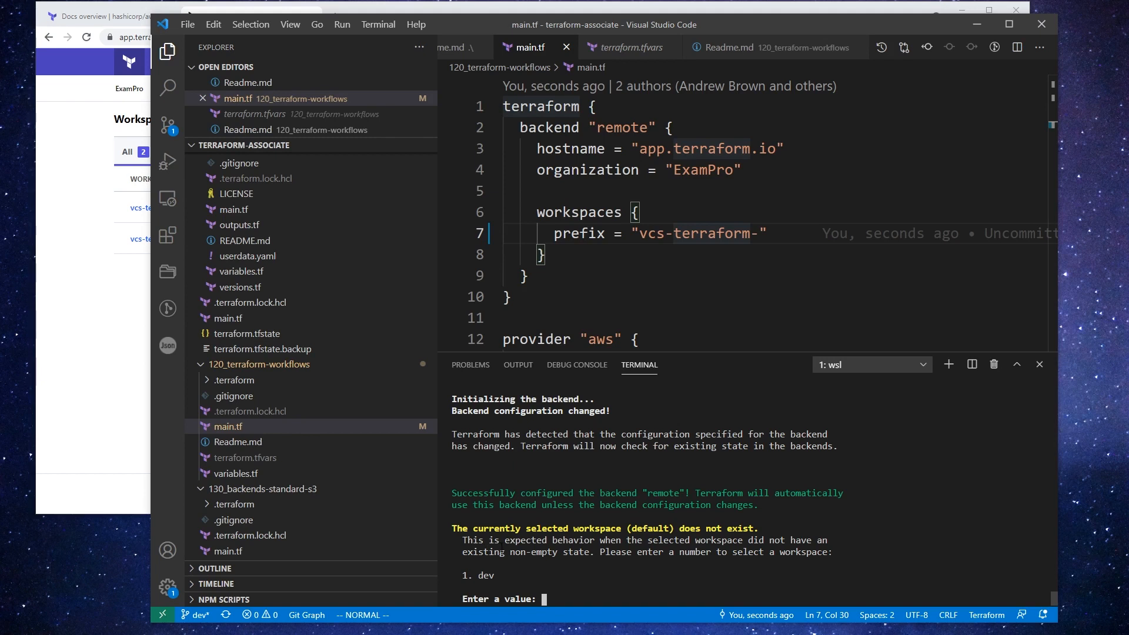
{"action": "key", "text": "ctrl+c"}
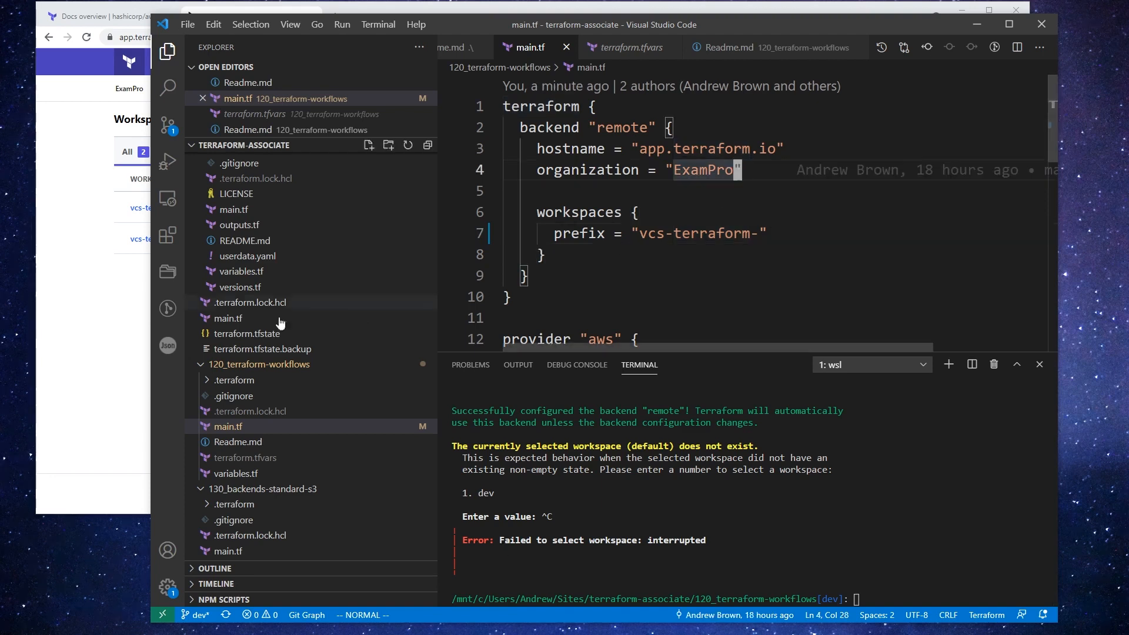
{"action": "left_click", "coordinate": [133, 238]}
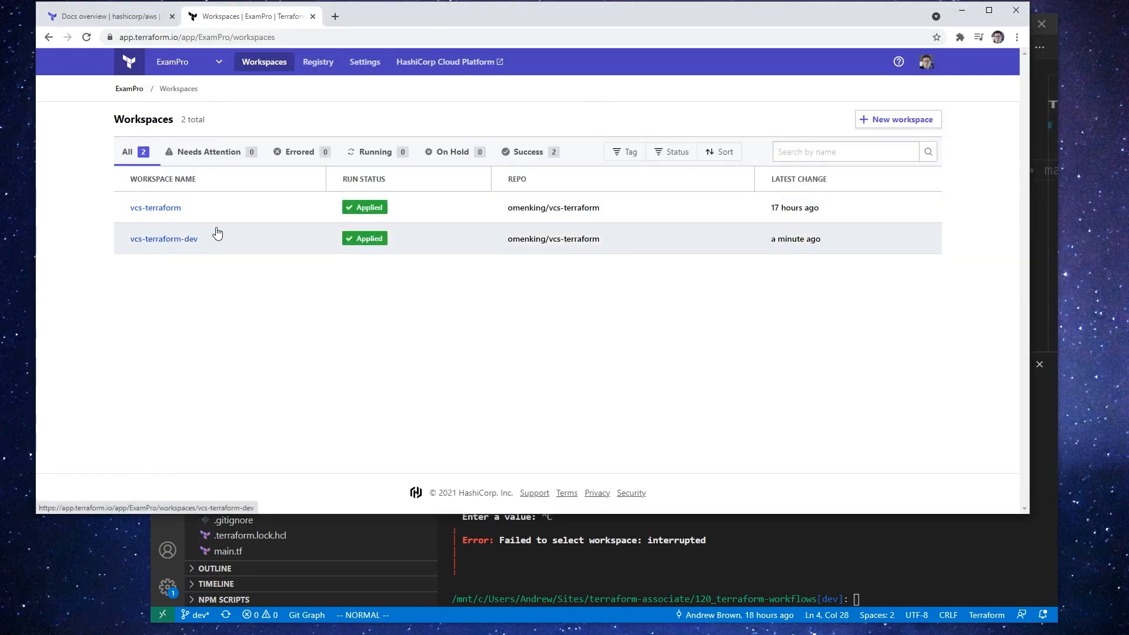
- Queue a destroy plan for vcs-terraform-dev from Settings > Destruction and Deletion, reaching the name confirmation
{"action": "left_click", "coordinate": [186, 238]}
{"action": "left_click", "coordinate": [319, 180]}
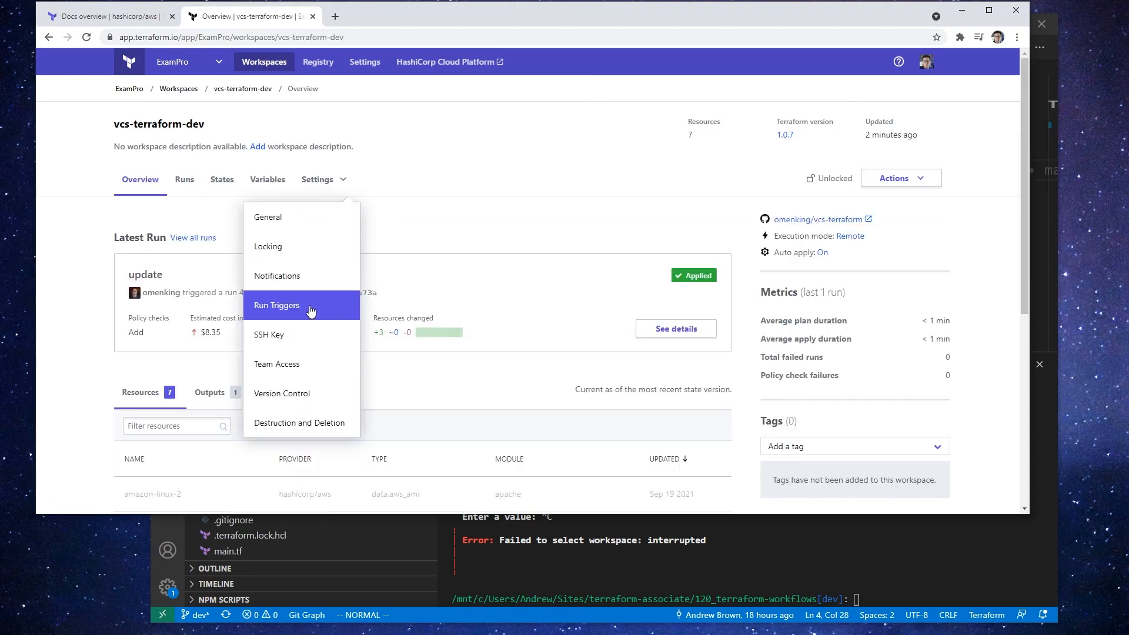
{"action": "left_click", "coordinate": [299, 423]}
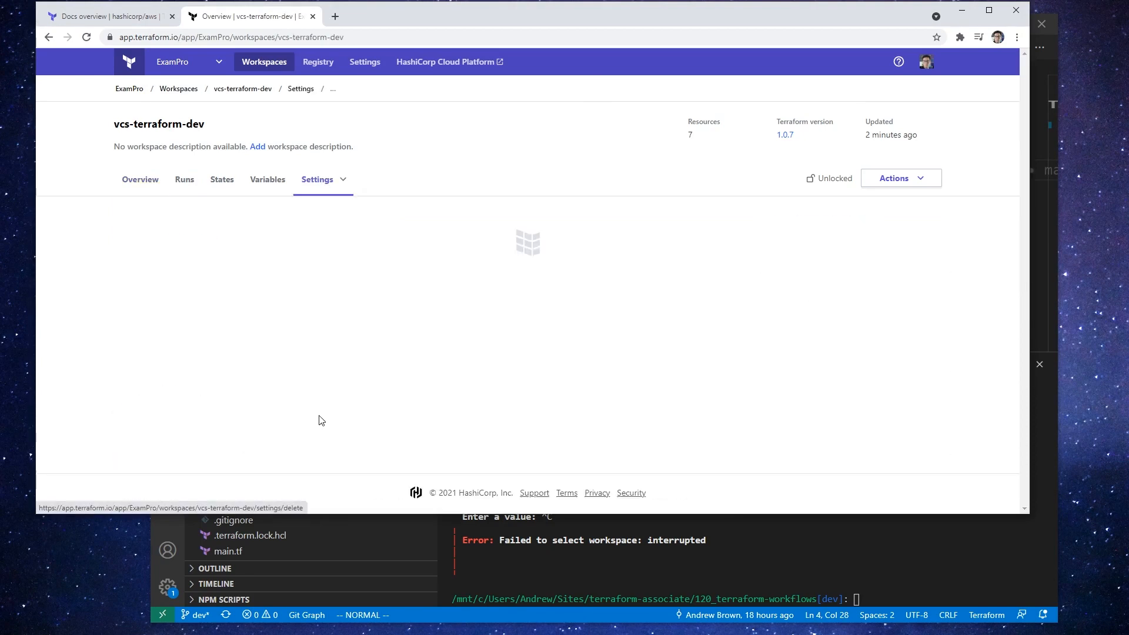
{"action": "scroll", "coordinate": [368, 333], "scroll_direction": "down", "scroll_amount": 3}
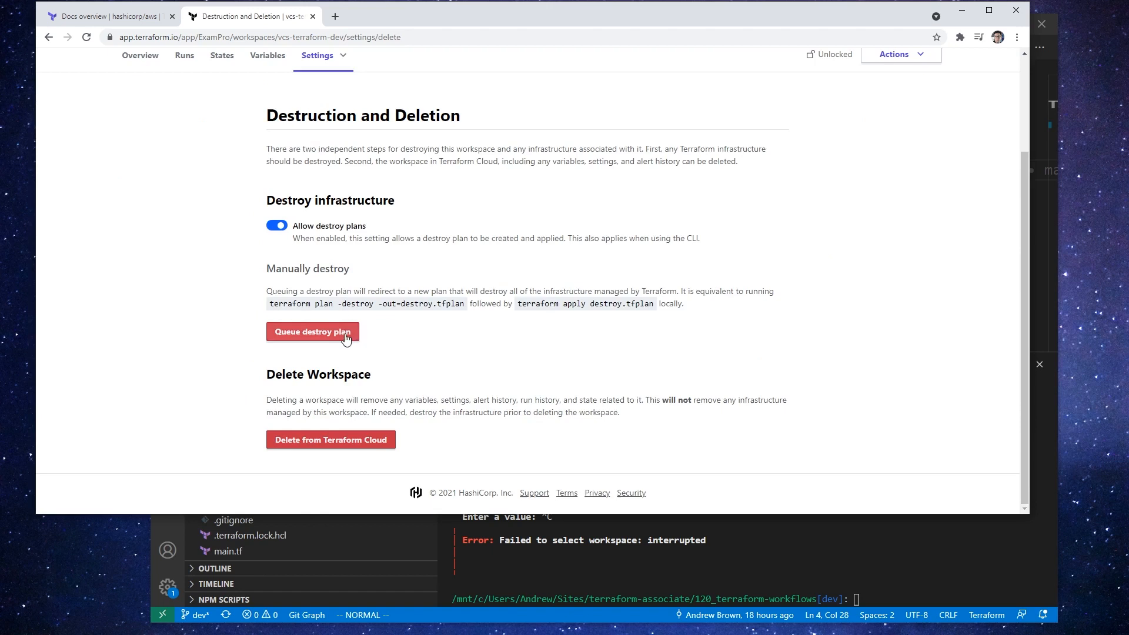
{"action": "left_click", "coordinate": [312, 332]}
{"action": "left_click", "coordinate": [380, 330]}
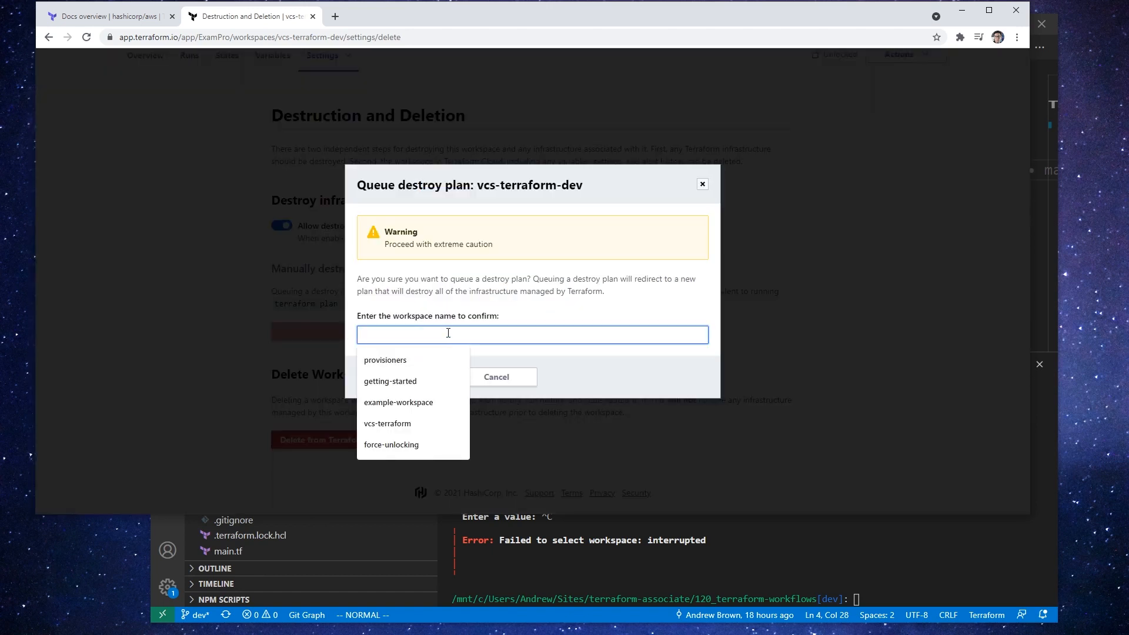
- Paste 'vcs-terraform-dev' from the dialog title into the confirm field and queue the destroy plan
{"action": "double_click", "coordinate": [464, 241]}
{"action": "left_click", "coordinate": [498, 291]}
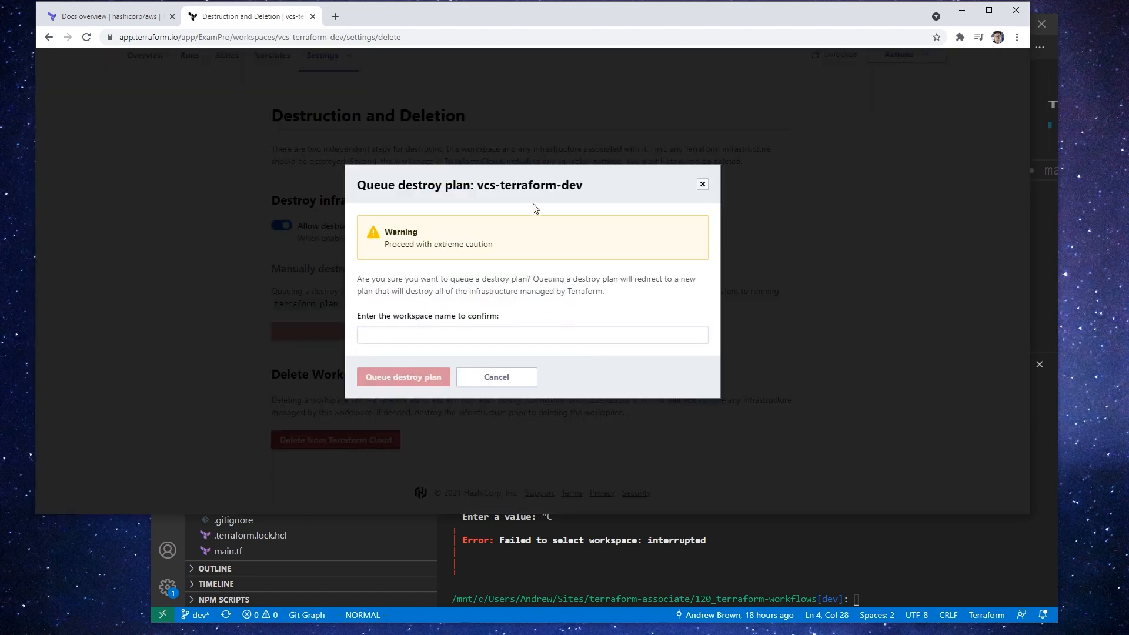
{"action": "double_click", "coordinate": [488, 184]}
{"action": "left_click_drag", "start_coordinate": [481, 185], "coordinate": [582, 184]}
{"action": "left_click", "coordinate": [505, 334]}
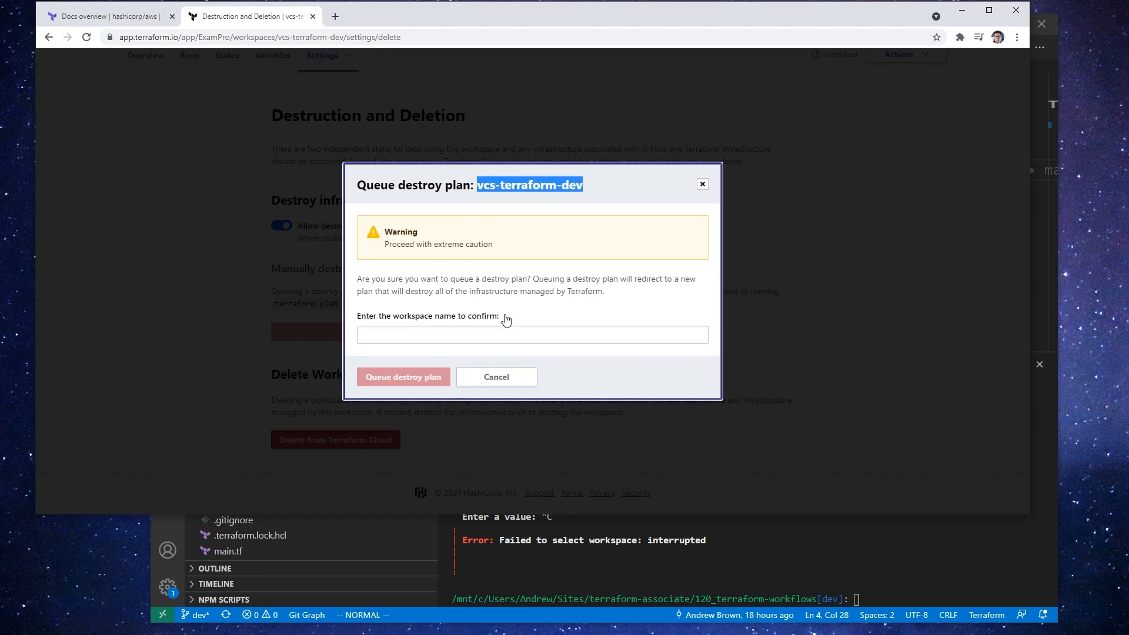
{"action": "key", "text": "ctrl+v"}
{"action": "left_click", "coordinate": [423, 377]}
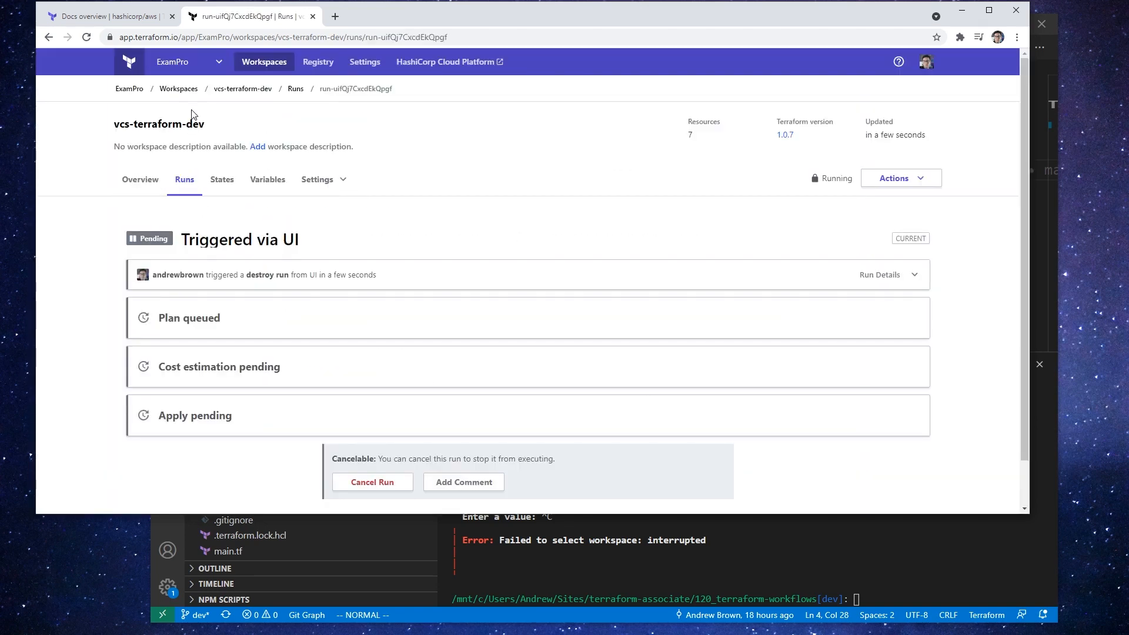
- Return to the workspaces list, where vcs-terraform-dev shows Planning
{"action": "left_click", "coordinate": [178, 89]}
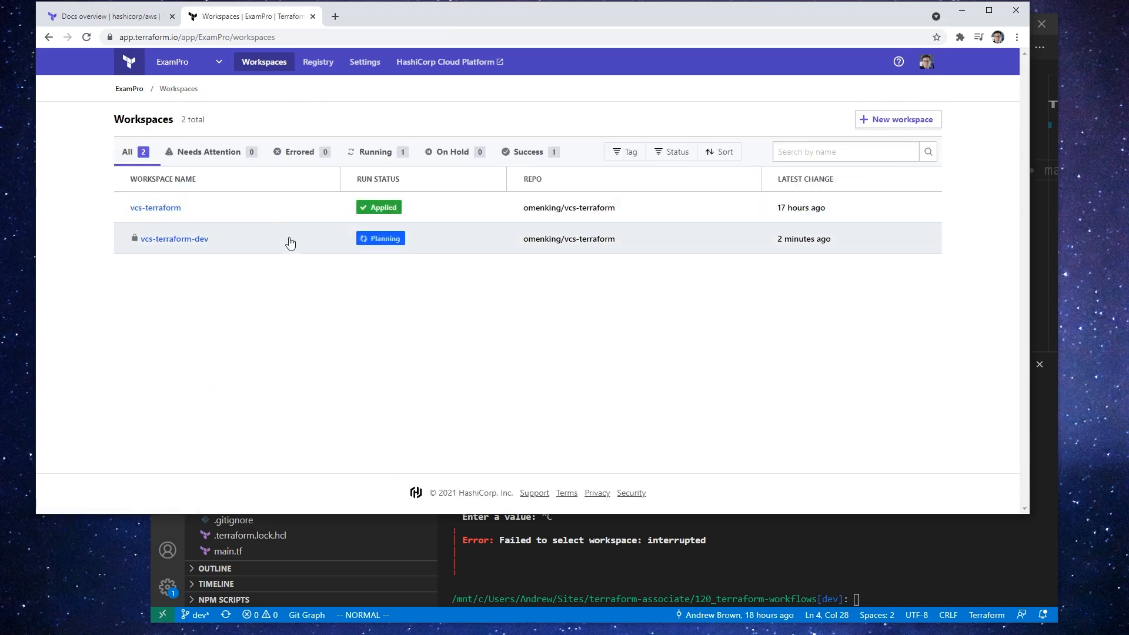